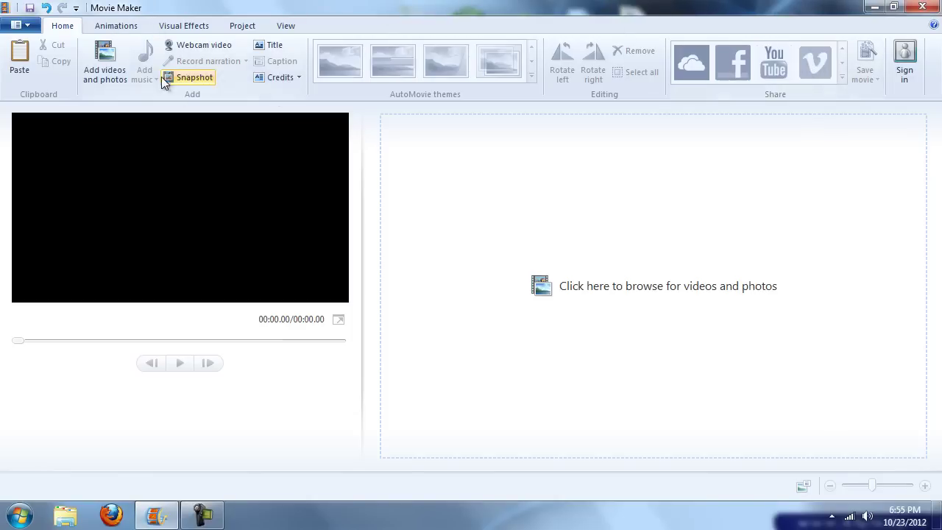
- Look through the Animations, Visual Effects, Project and View ribbon options, ending back on Home
click(122, 23)
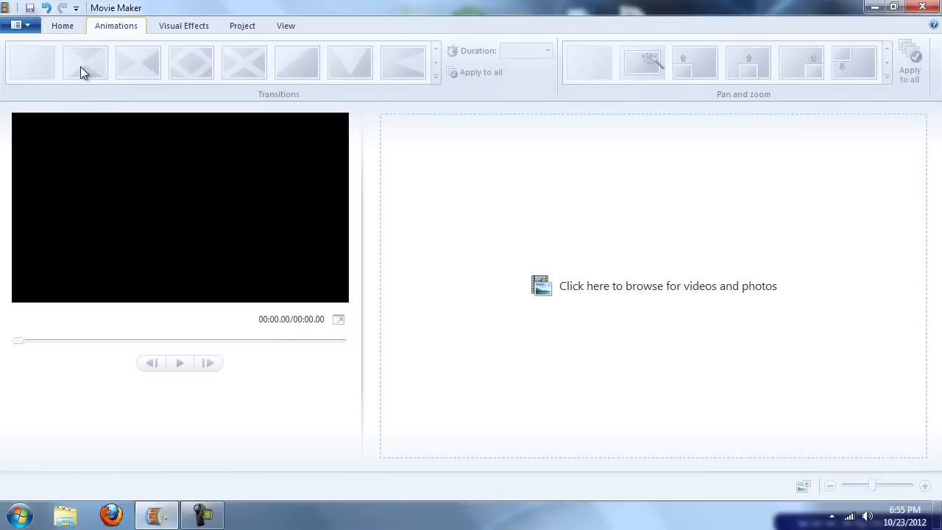
click(169, 28)
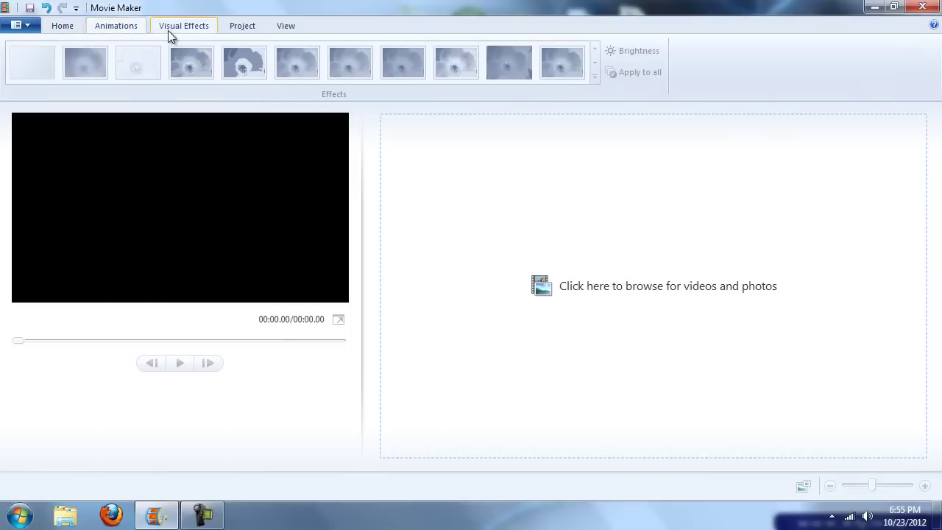
click(242, 28)
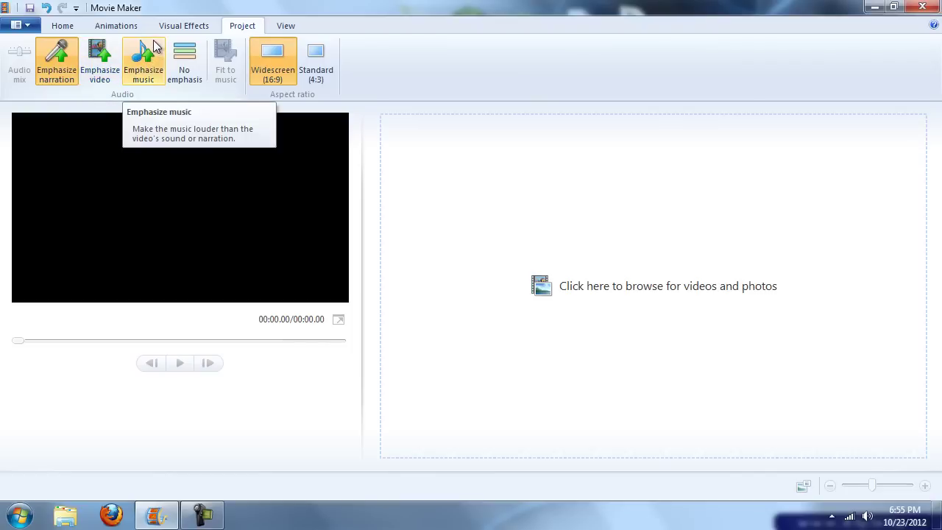
click(292, 31)
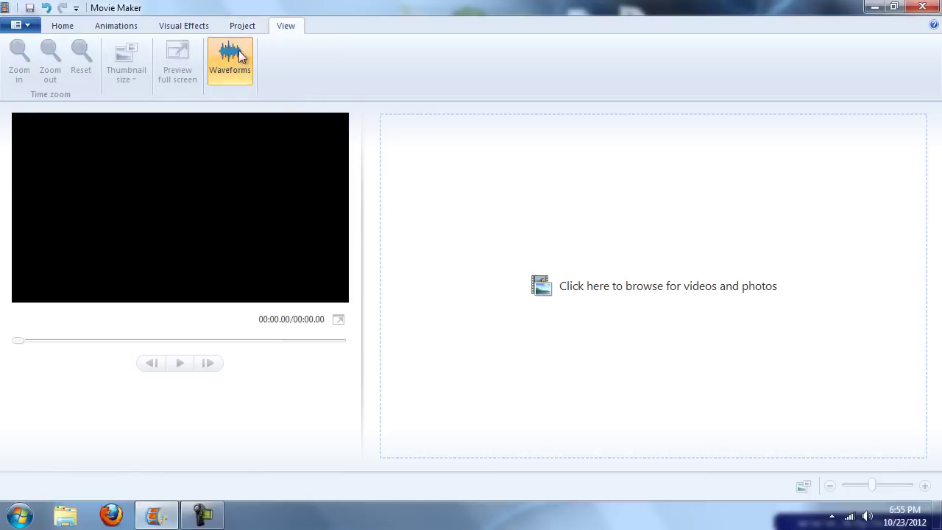
click(67, 28)
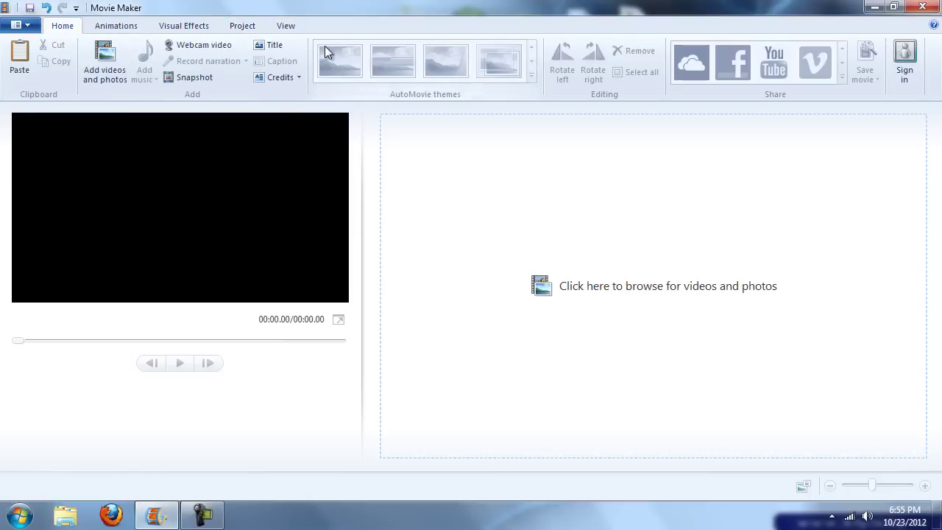
click(285, 26)
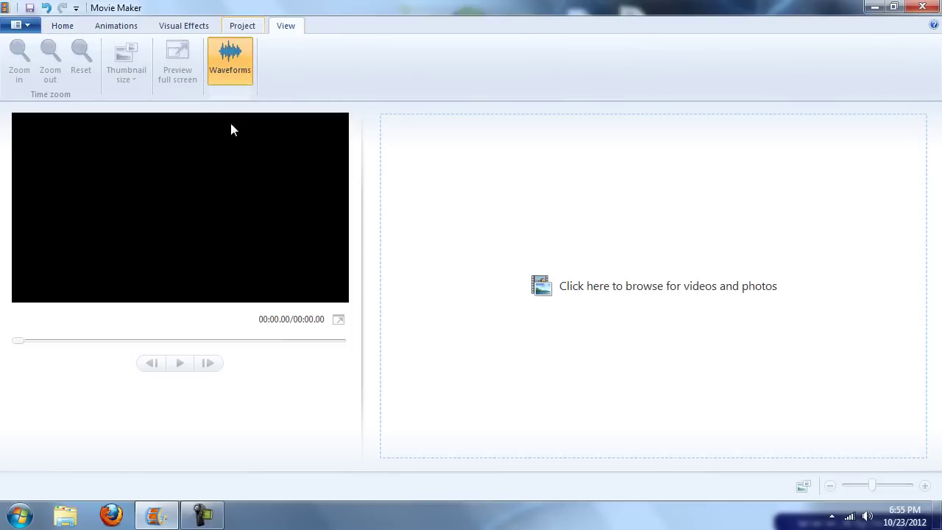
click(65, 26)
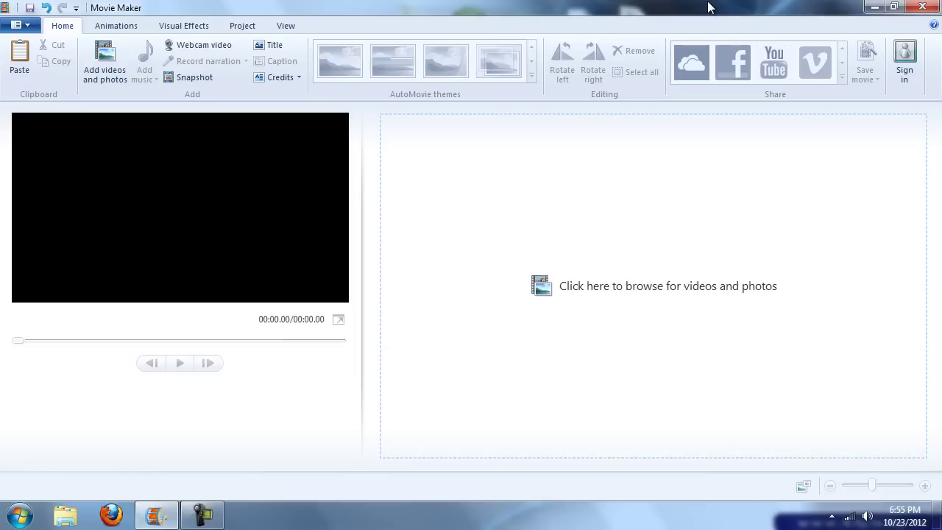
- Add the capture-2 screen recording from the desktop to the storyboard and maximize Movie Maker
click(893, 7)
drag(490, 92, 537, 257)
click(351, 197)
drag(349, 197, 588, 413)
click(876, 248)
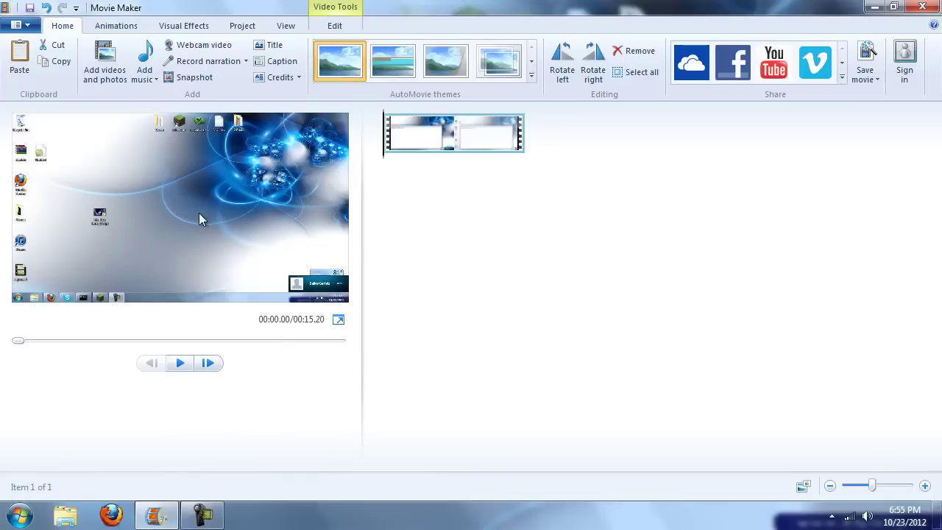
- Preview the 15.20-second clip, rewind it, and bring up the transition choices
click(180, 362)
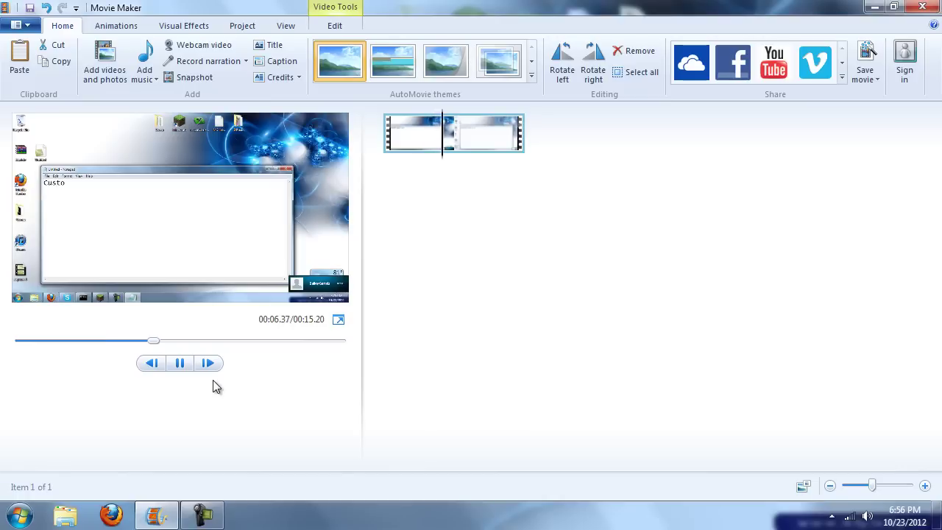
click(181, 363)
drag(186, 340, 17, 340)
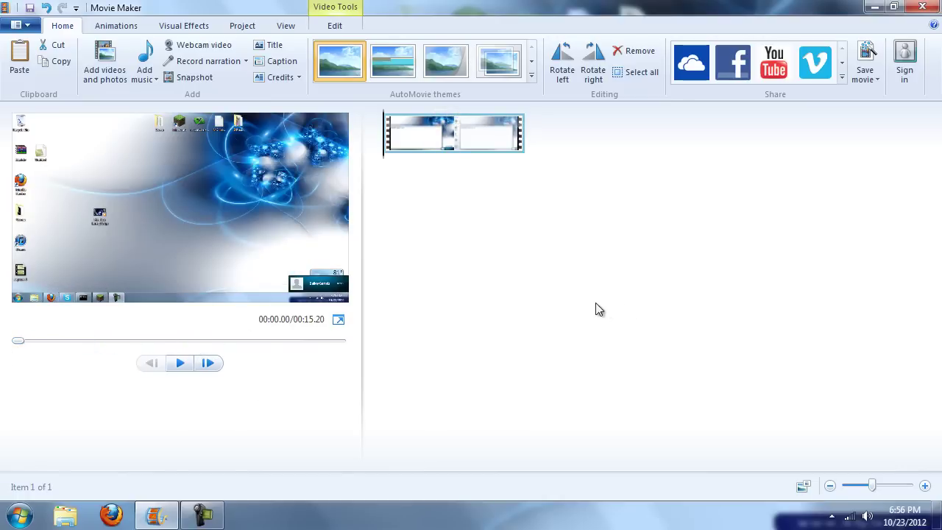
click(137, 29)
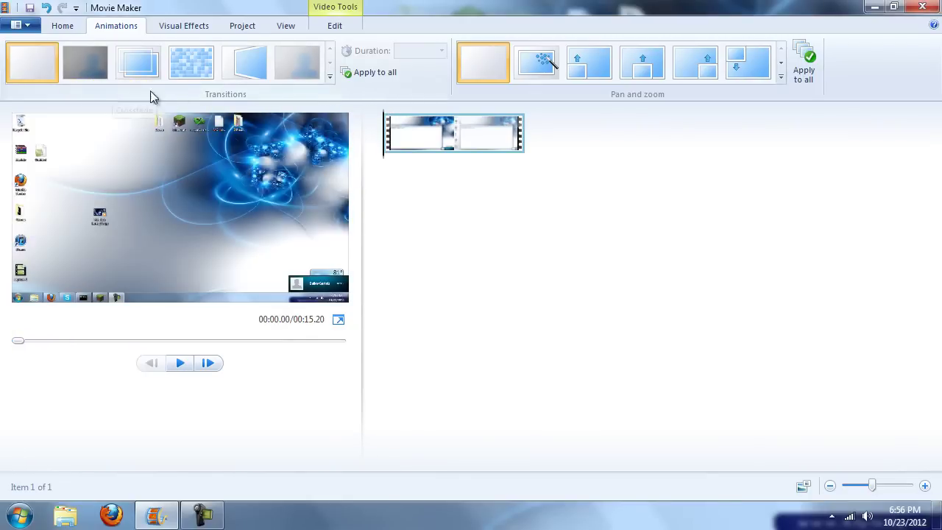
- Apply a Crossfade transition to the clip's start, preview it, and return to Home
click(150, 70)
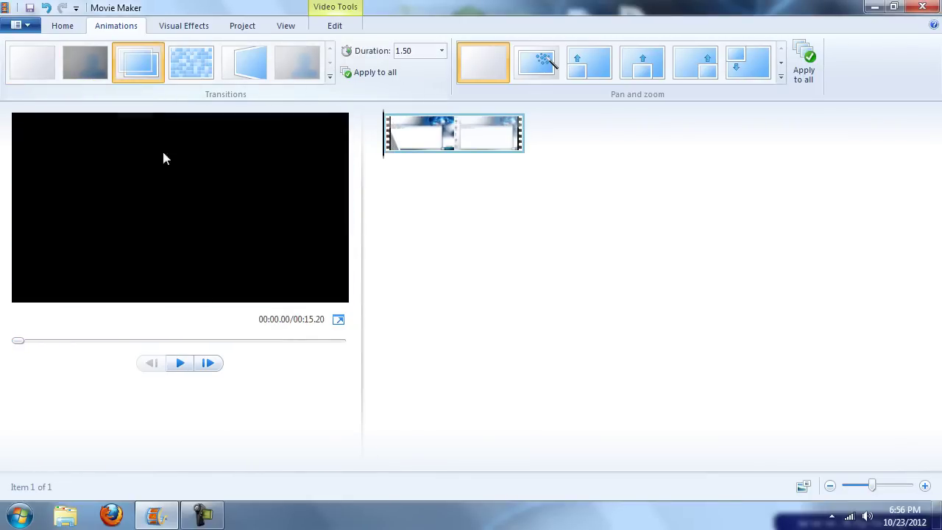
click(181, 364)
drag(42, 341, 4, 351)
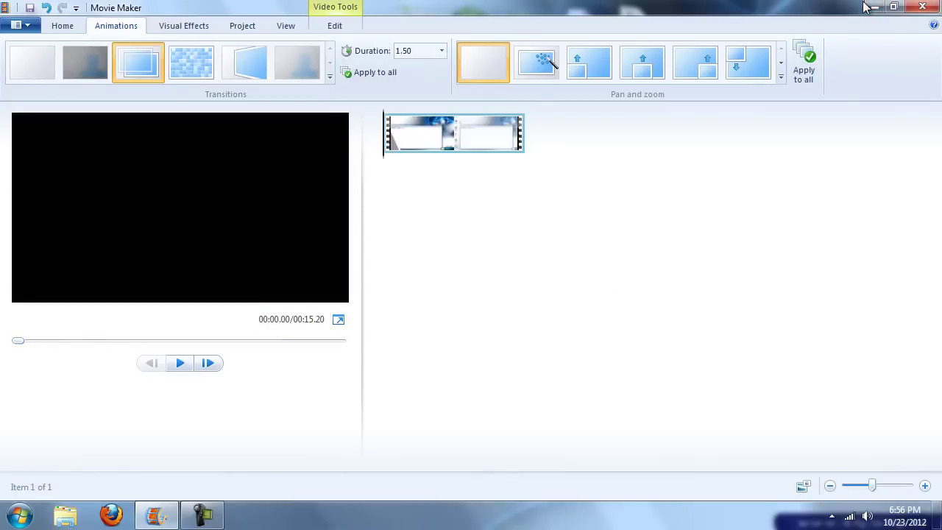
click(63, 26)
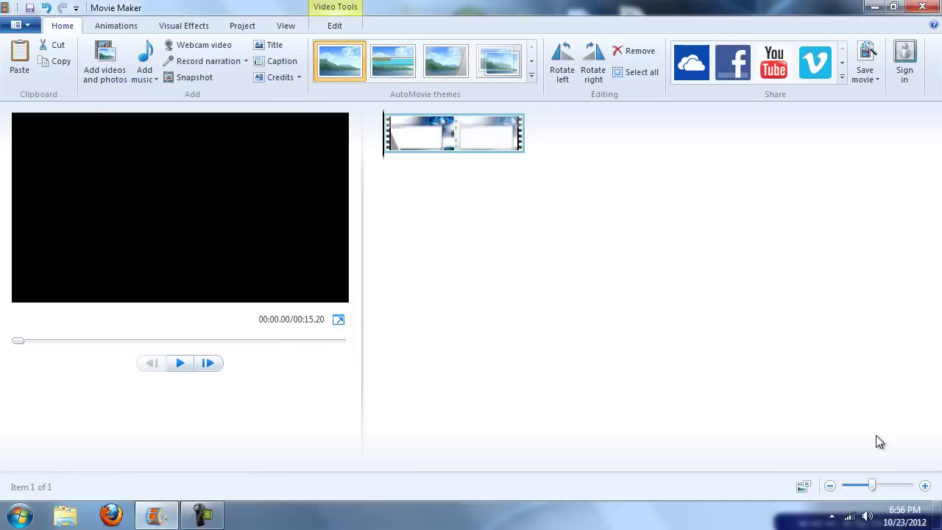
- Drop the Mp3 music file from the desktop onto the timeline as a 12.59-second soundtrack
click(893, 7)
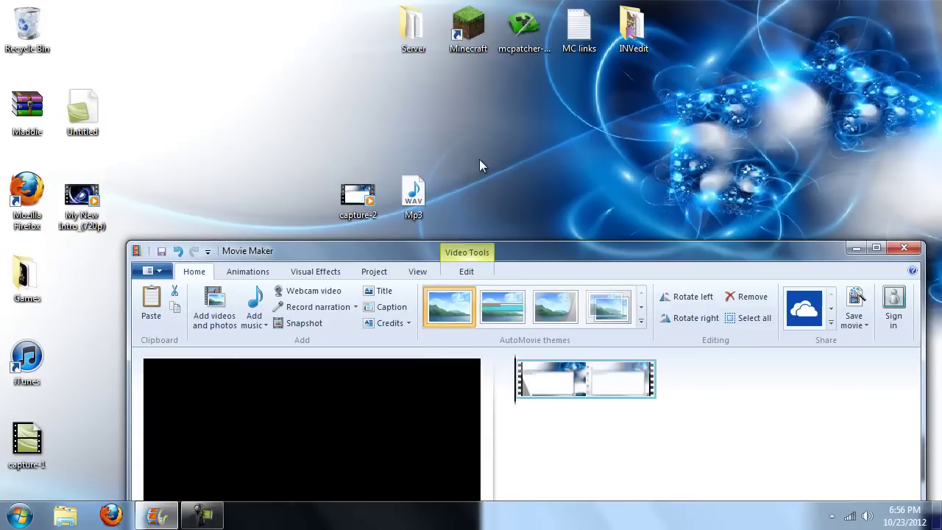
drag(413, 195, 513, 465)
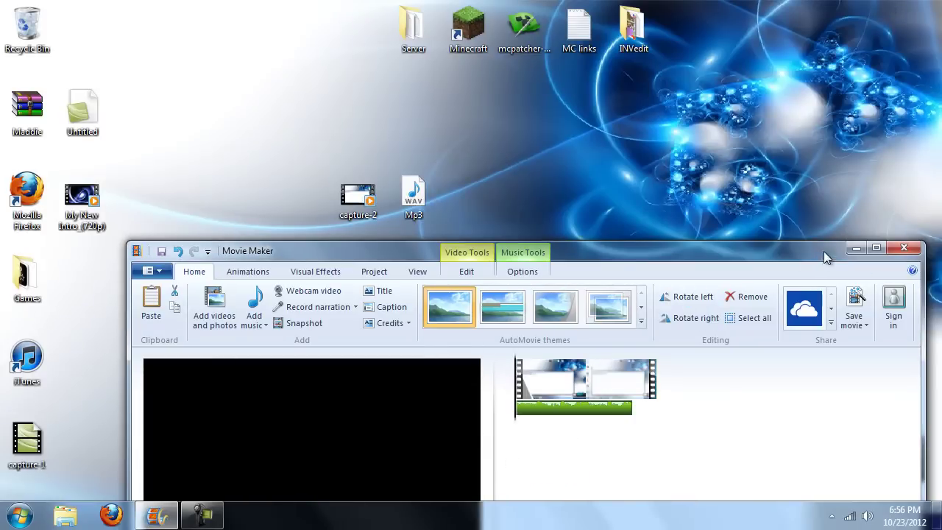
click(875, 248)
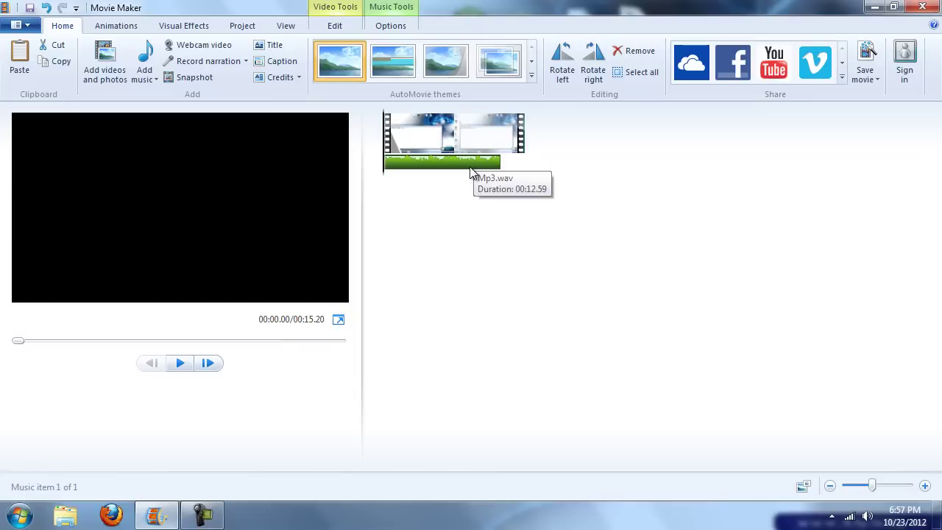
- Trim the capture-2 clip so its end point is 12.59 seconds and save the trim
click(341, 27)
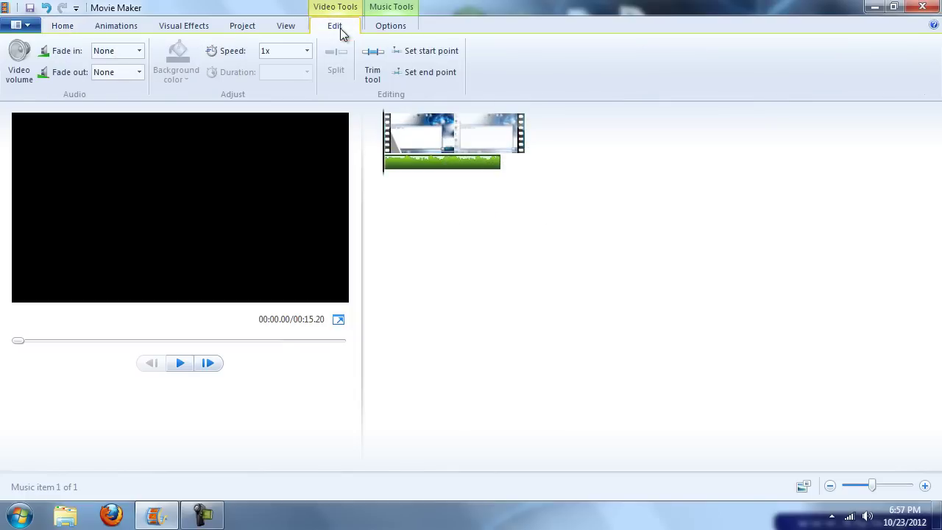
click(375, 58)
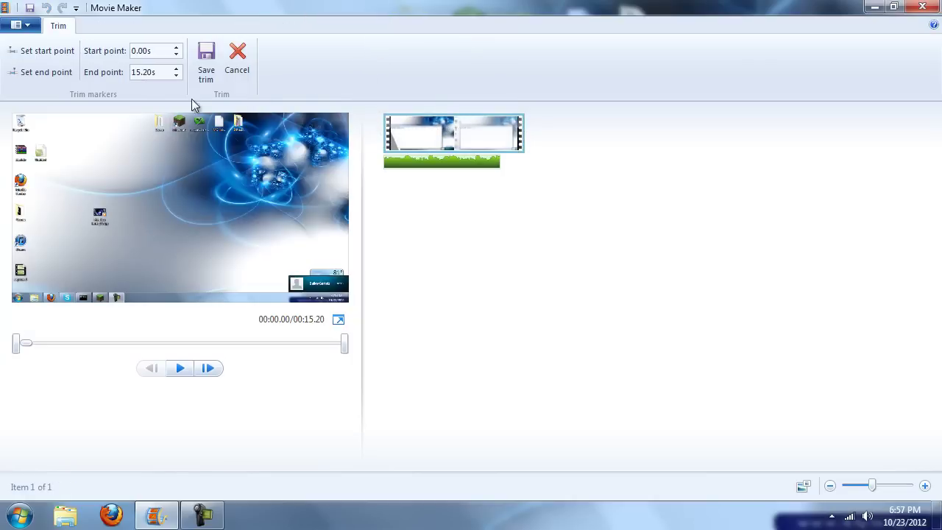
click(155, 74)
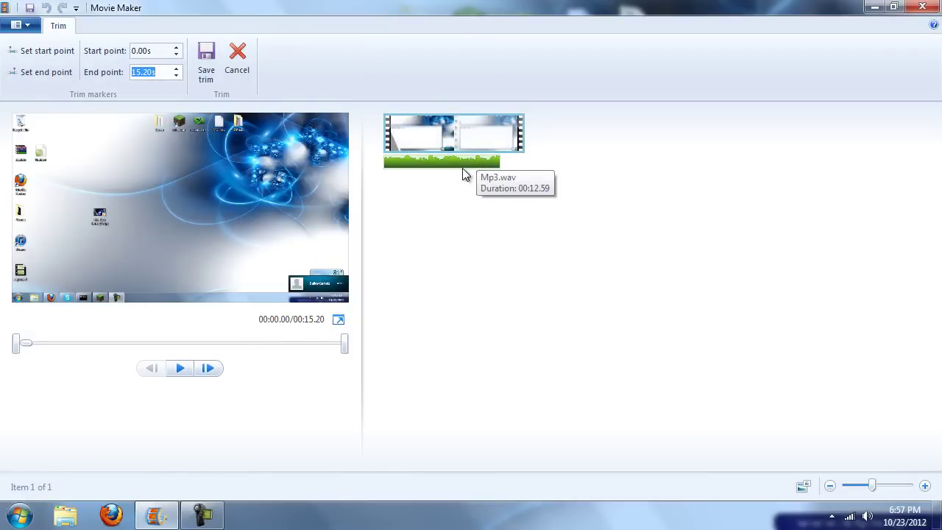
text(12.59)
click(208, 62)
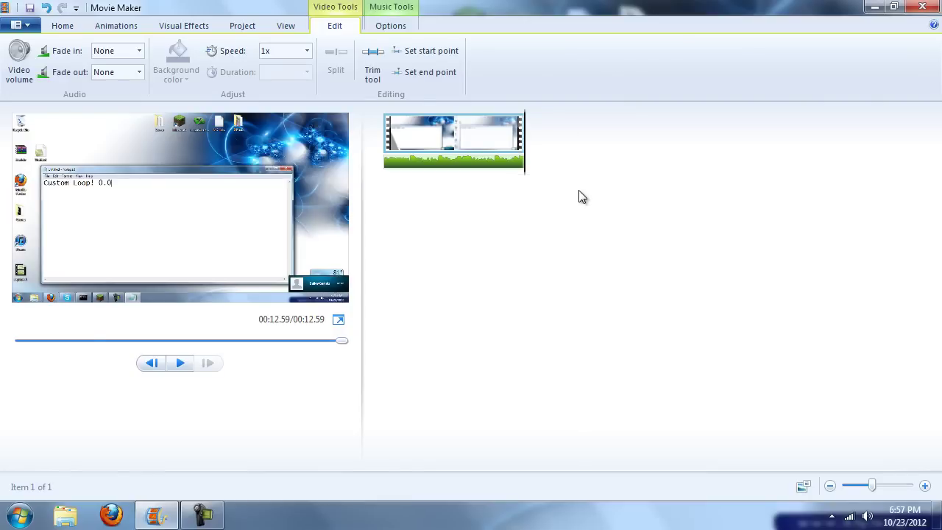
- Look over the music clip and View options, then return to the Home commands
click(394, 26)
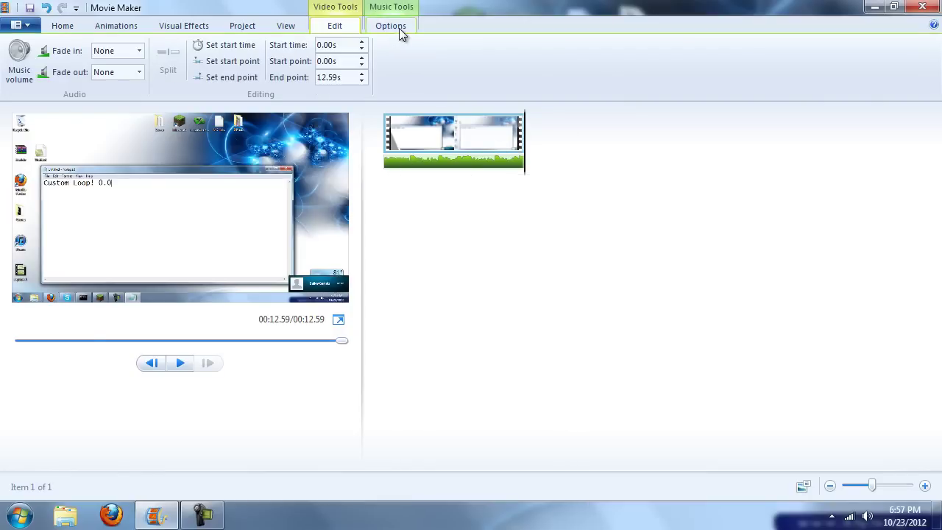
click(287, 27)
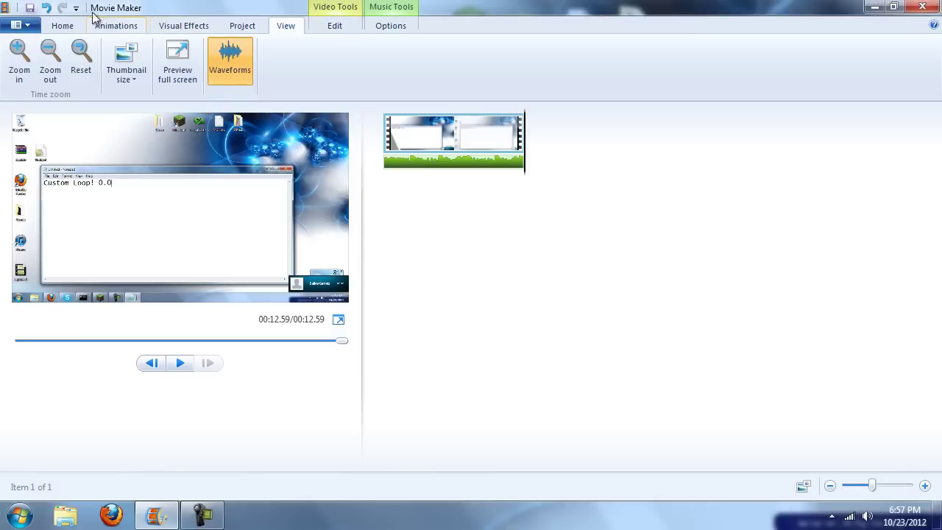
click(62, 26)
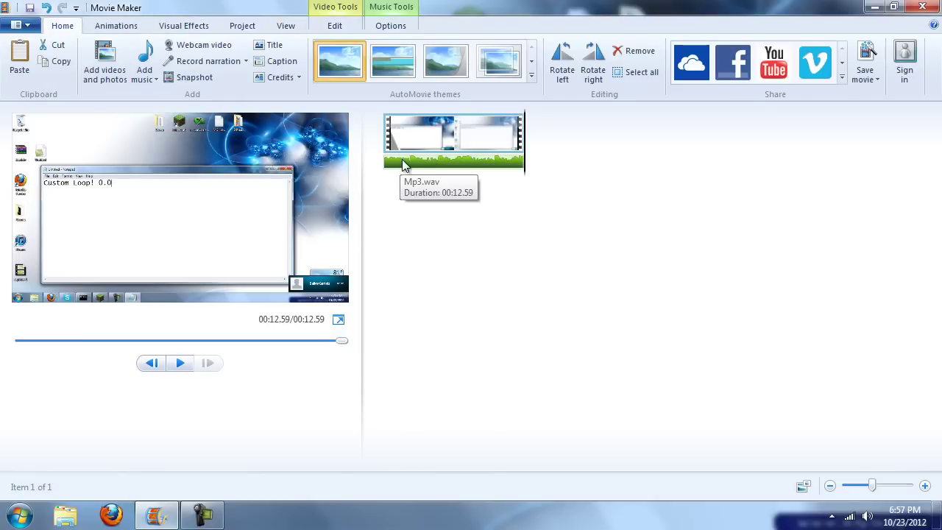
- Play the movie with its soundtrack from the start, then pause and rewind to 00:00.00
key(Home)
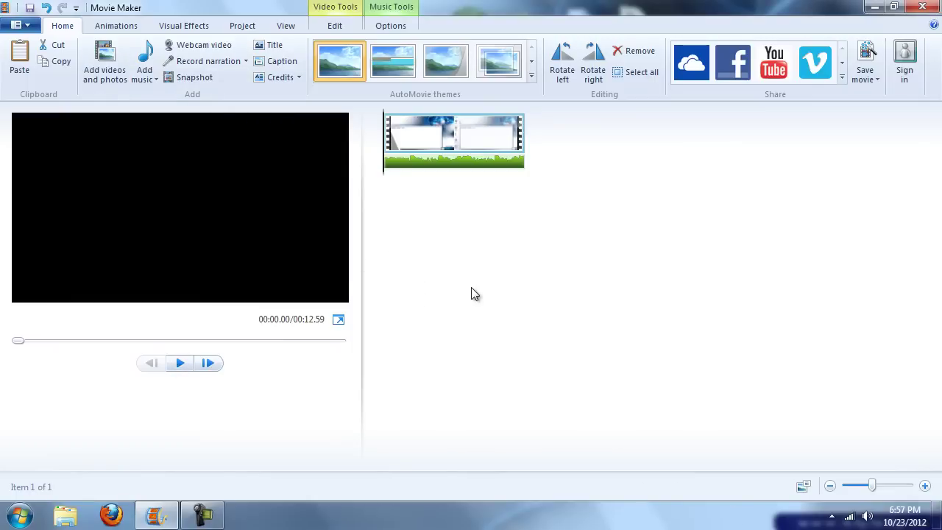
click(180, 364)
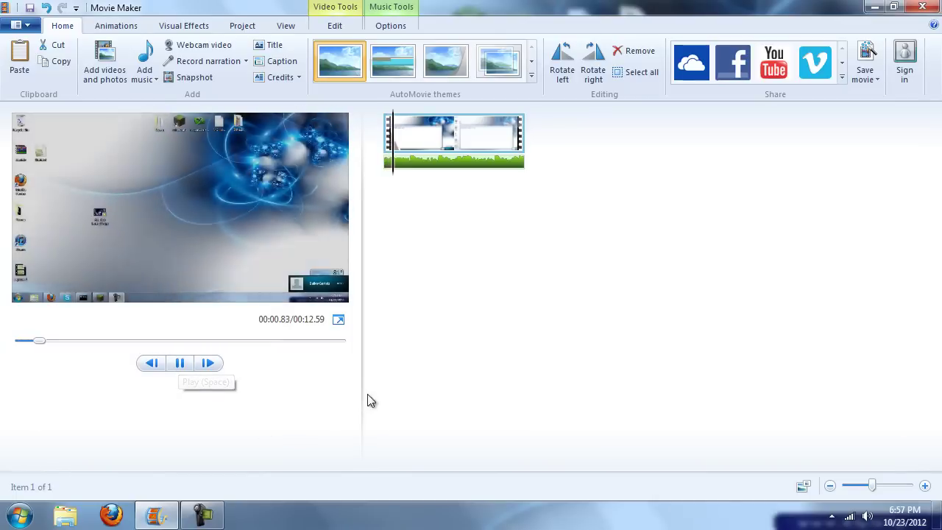
click(180, 363)
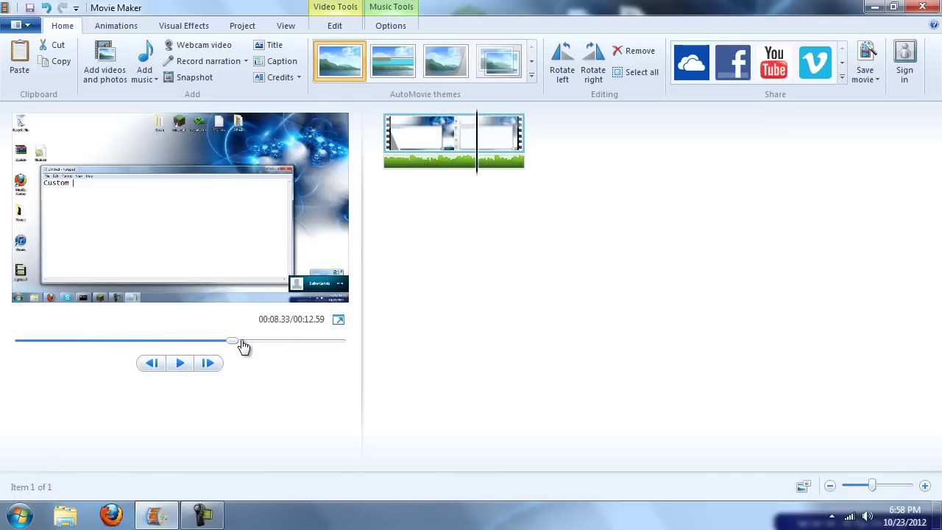
drag(242, 342, 4, 358)
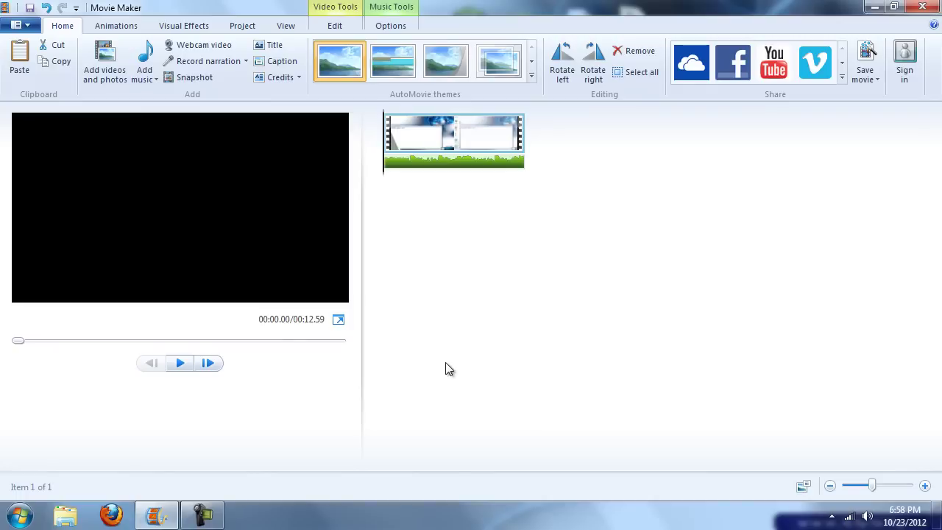
- Add a caption reading 'Focusclutch' in black Impact font
click(283, 62)
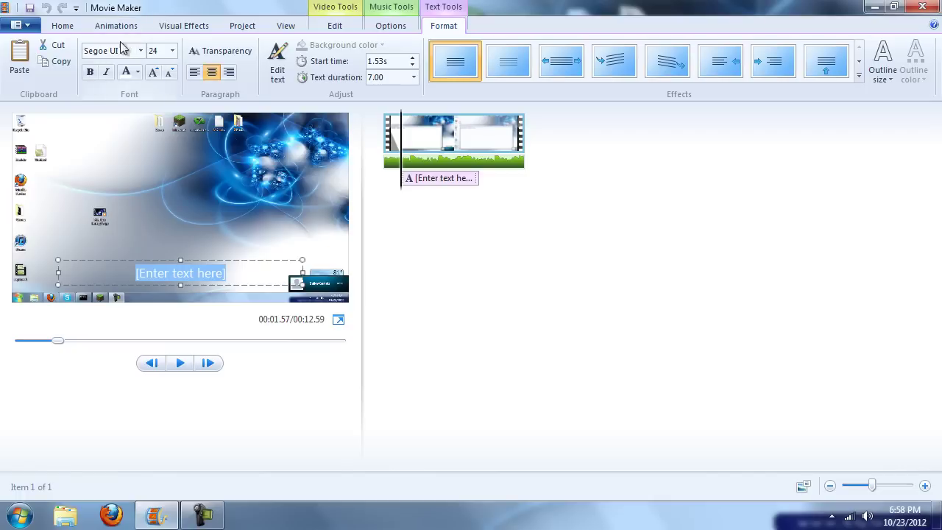
click(140, 51)
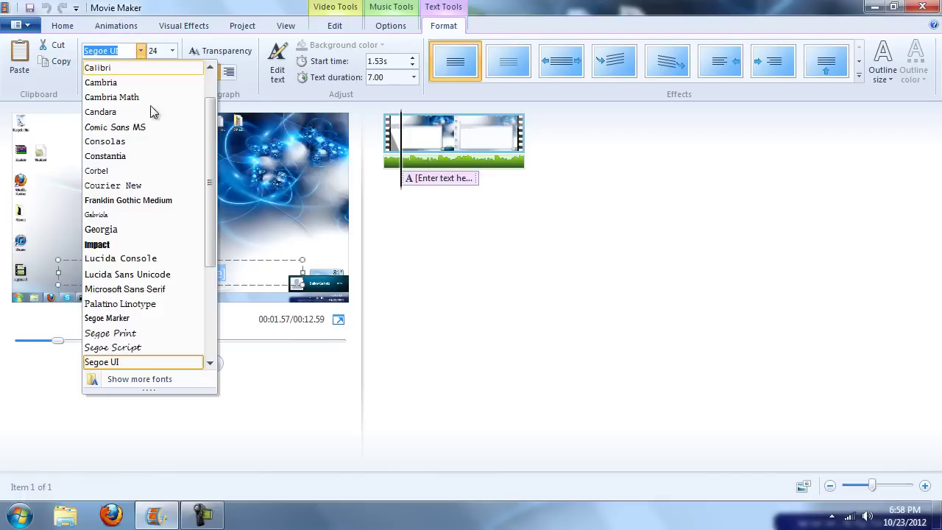
click(153, 248)
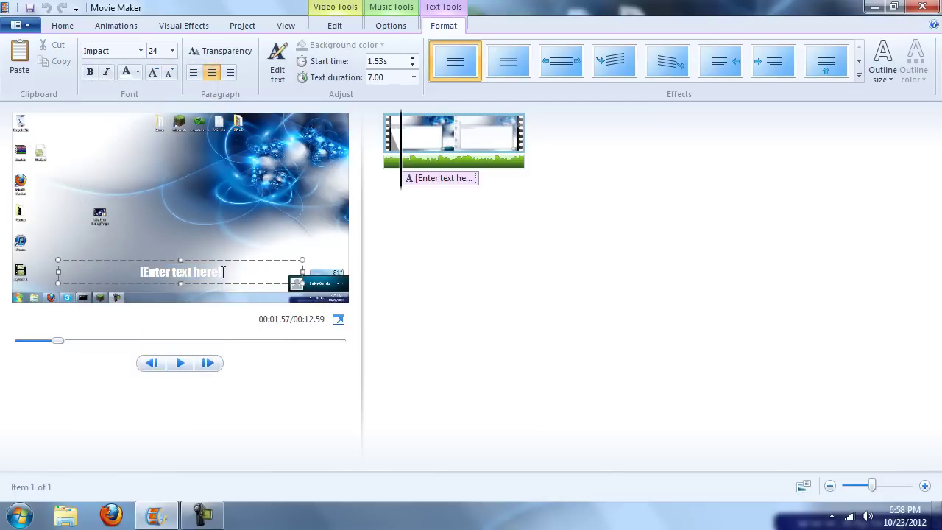
text(Focusclutch)
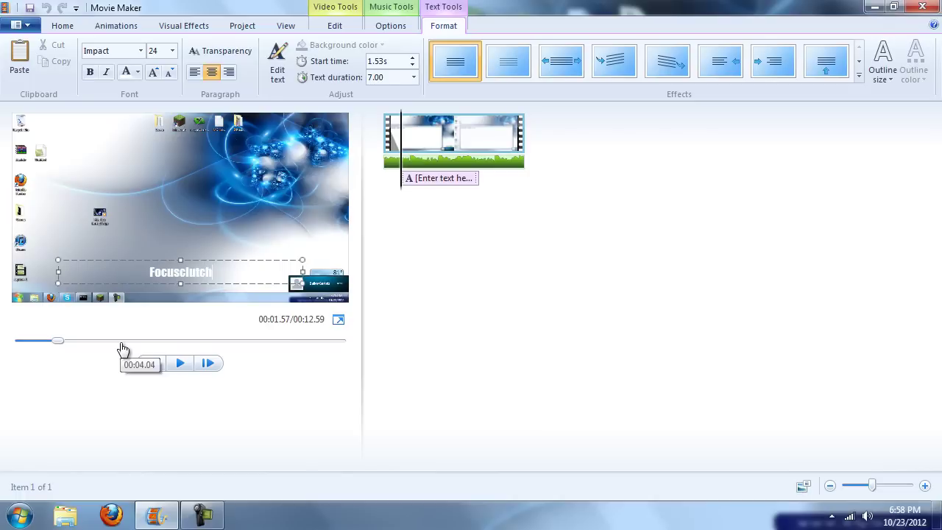
key(ctrl+a)
click(138, 72)
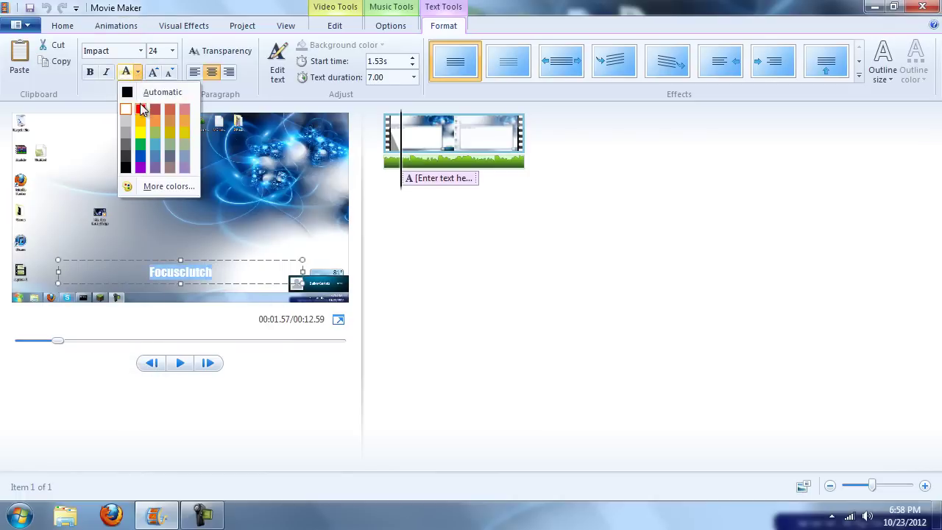
click(126, 167)
- Enlarge the Focusclutch caption to 72 point and position it across the middle of the video
drag(197, 268, 189, 189)
click(192, 195)
key(ctrl+a)
click(172, 51)
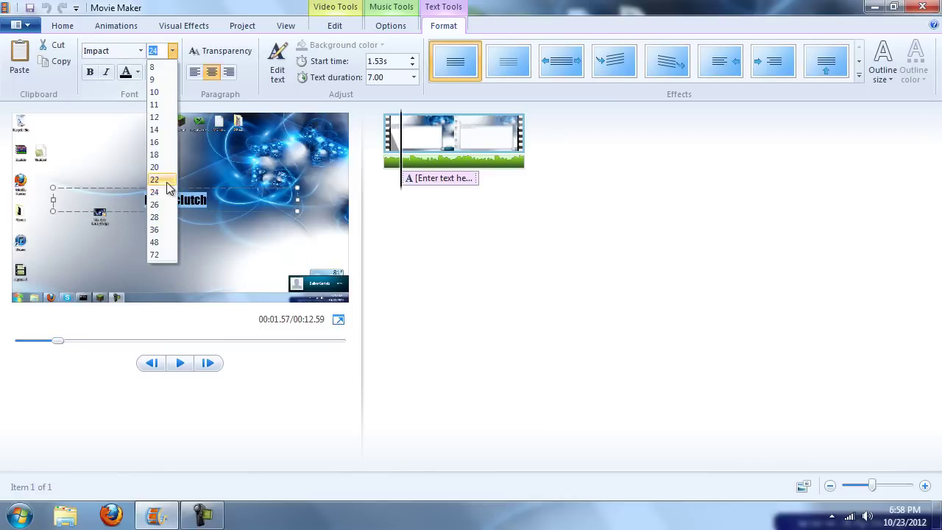
click(158, 258)
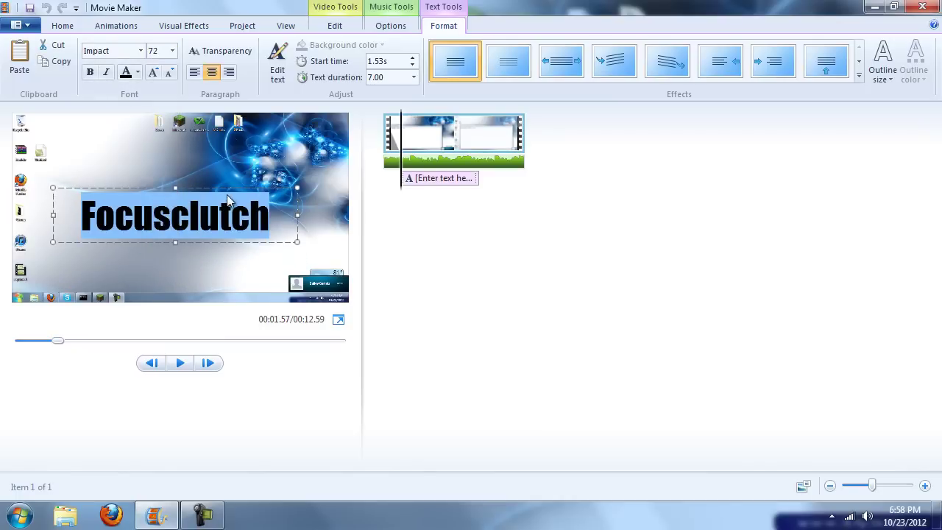
drag(230, 184, 231, 175)
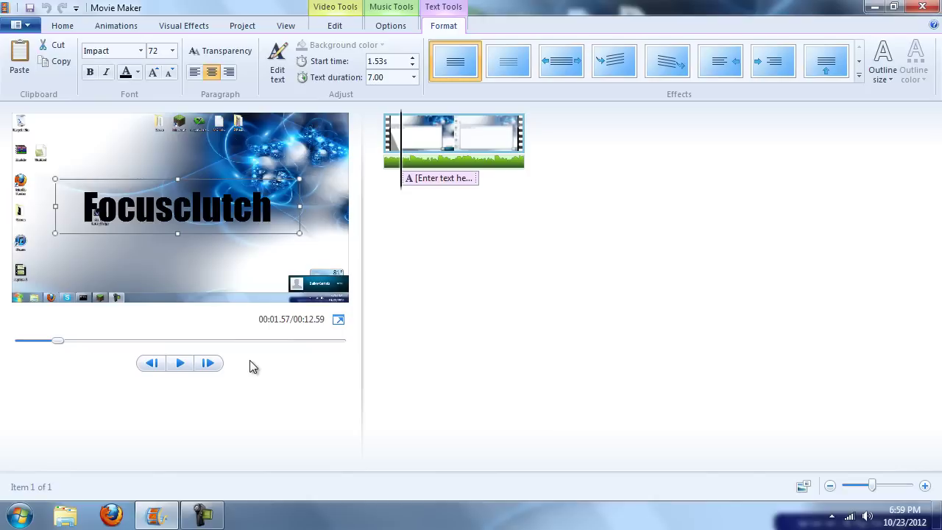
- Move the Focusclutch caption to 0.00s and set its text duration to 4.00 seconds
click(414, 184)
drag(408, 178, 387, 184)
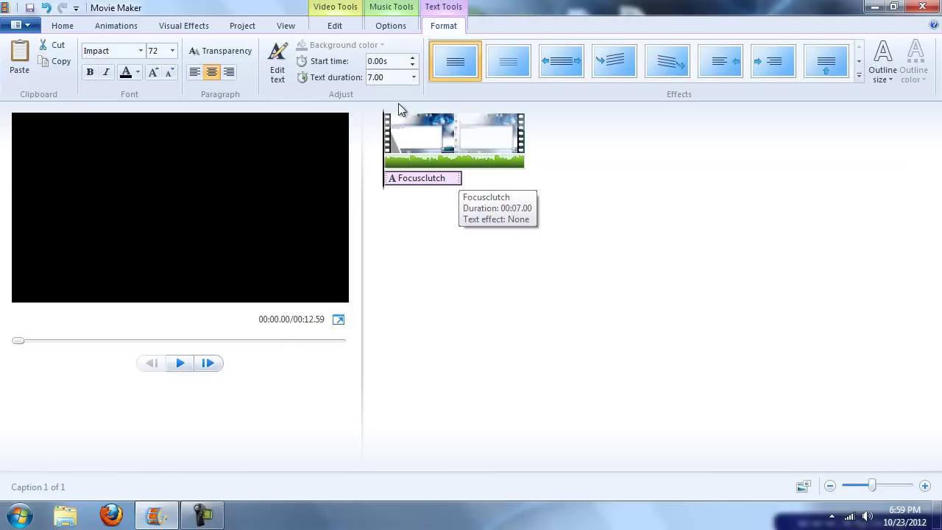
click(375, 77)
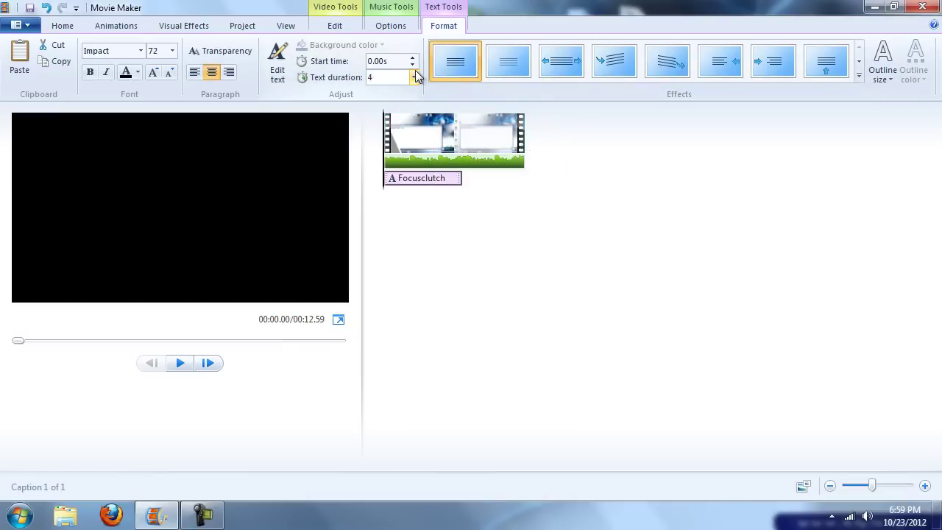
key(Return)
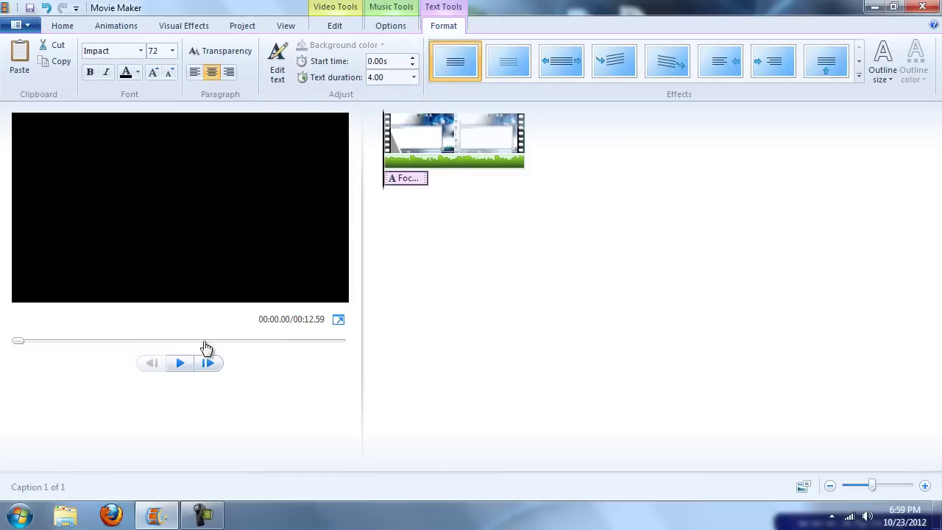
- Preview the caption timing and rewind to the beginning
click(181, 364)
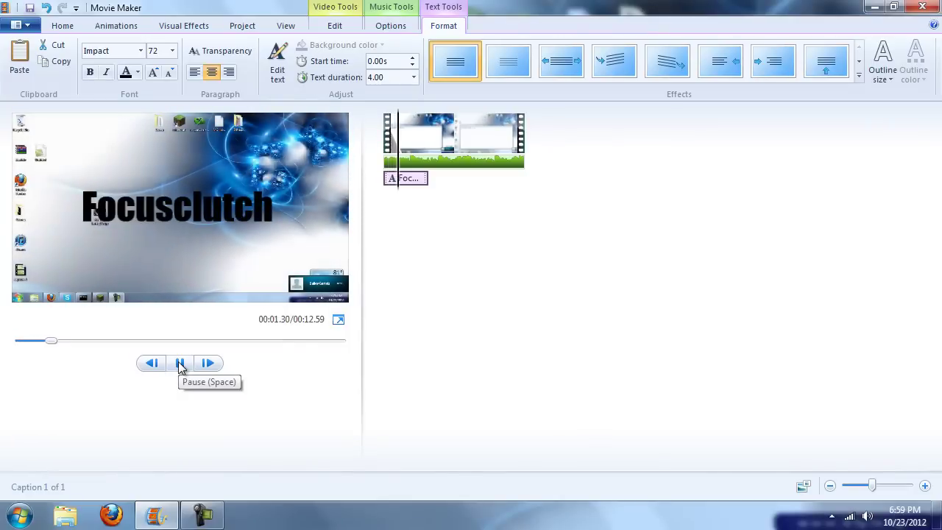
click(180, 363)
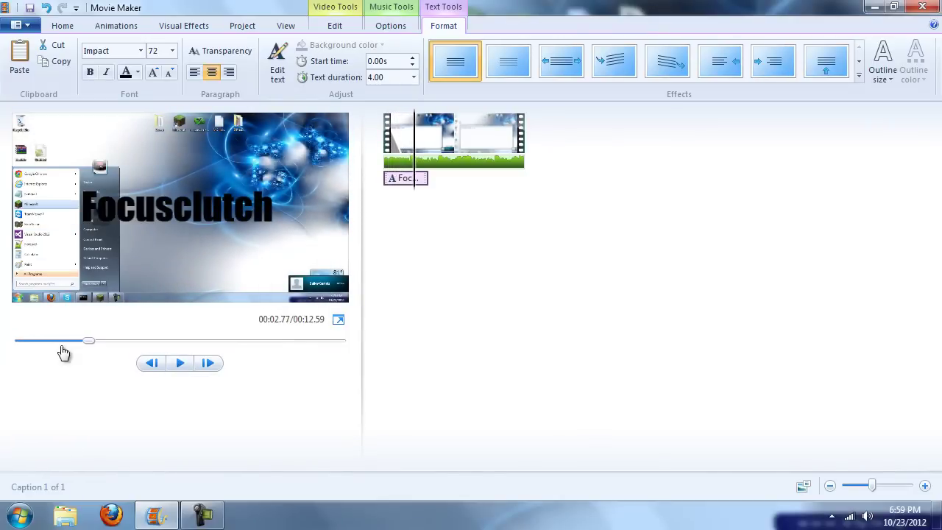
drag(94, 341, 11, 343)
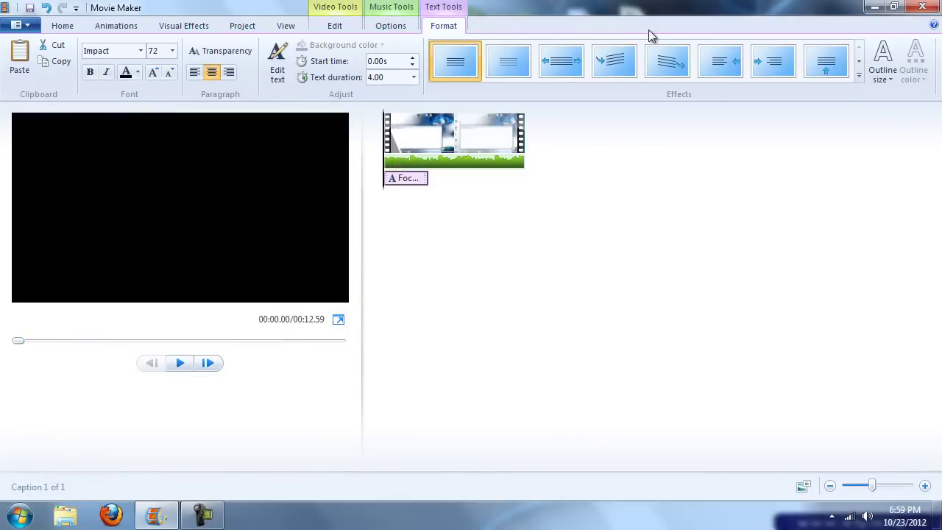
- Apply the first Cinematic text effect to the Focusclutch caption and preview it
click(859, 64)
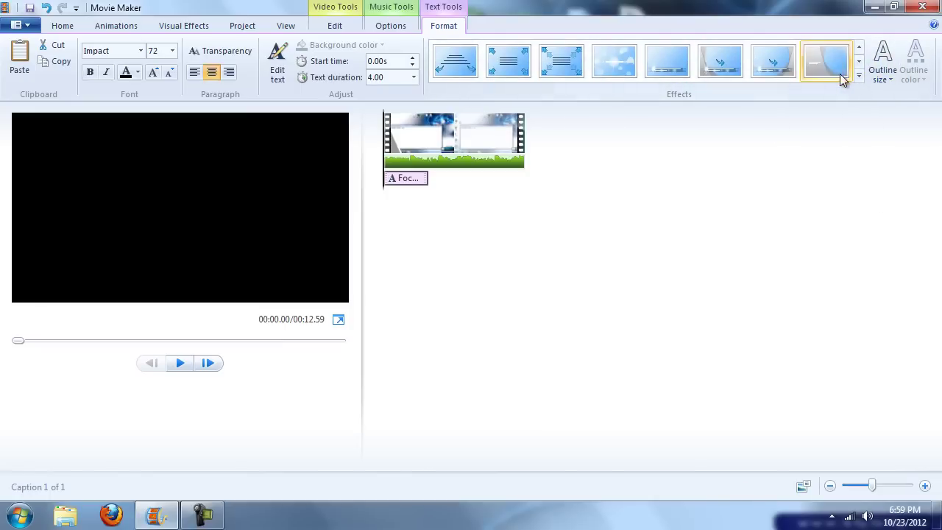
click(859, 75)
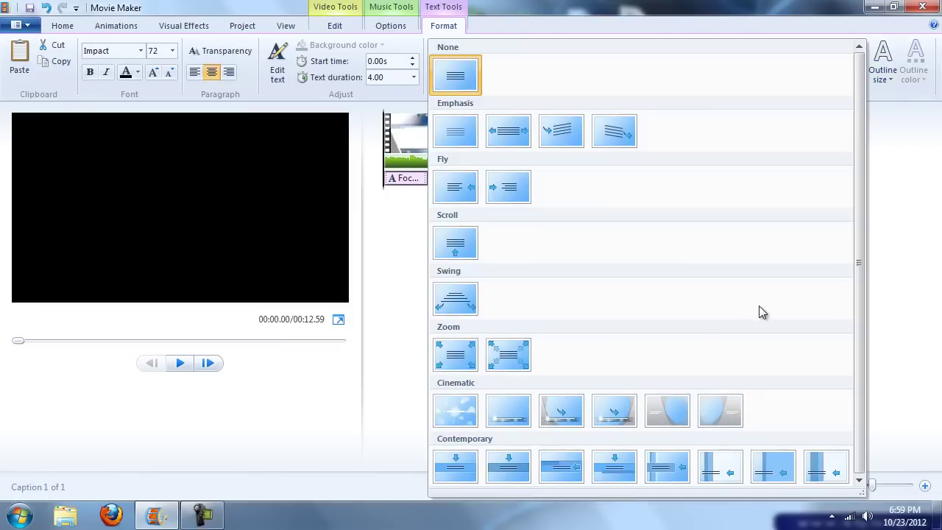
click(462, 412)
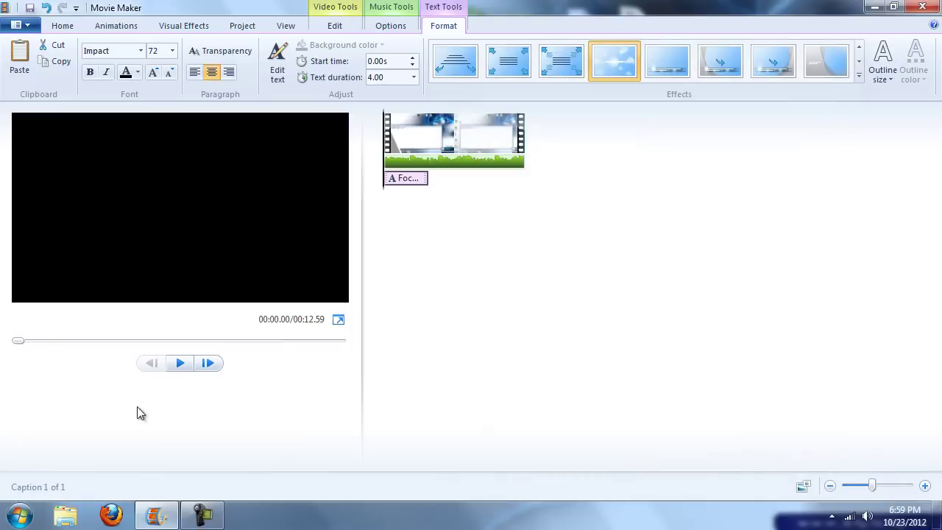
click(181, 363)
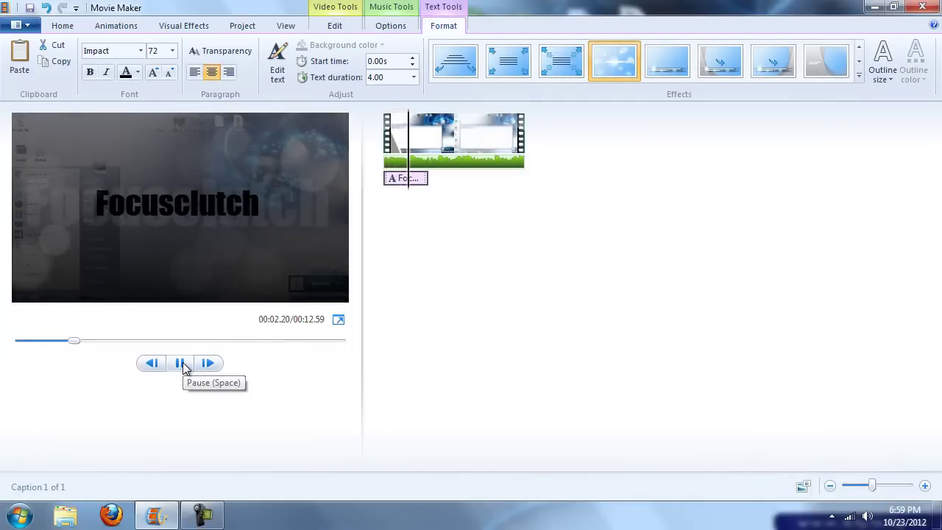
click(181, 363)
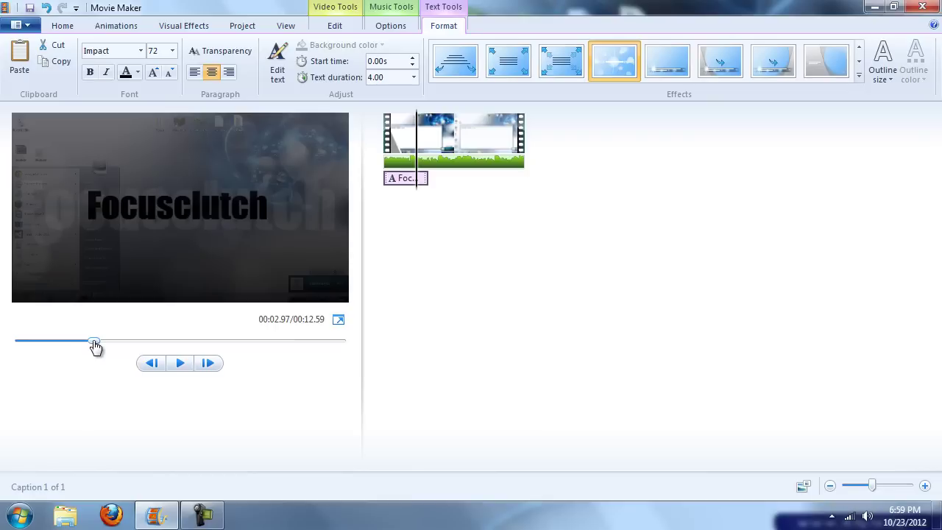
drag(417, 174, 430, 173)
- Add a second caption at 4.30 seconds, restoring its placeholder text after deleting it
click(62, 26)
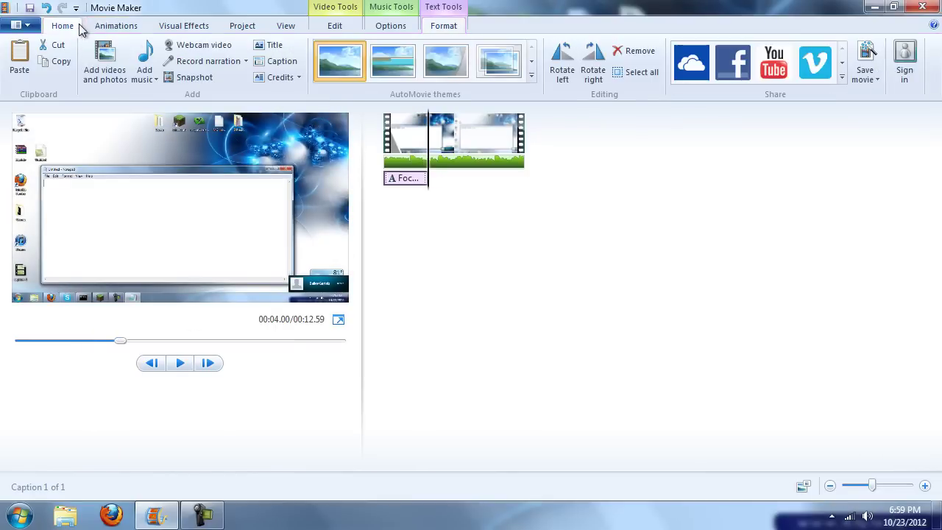
click(280, 62)
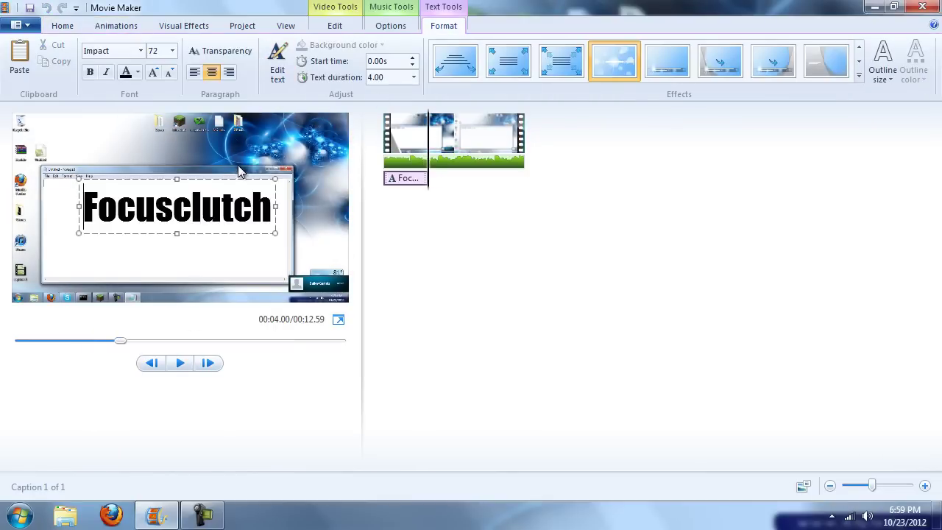
click(432, 154)
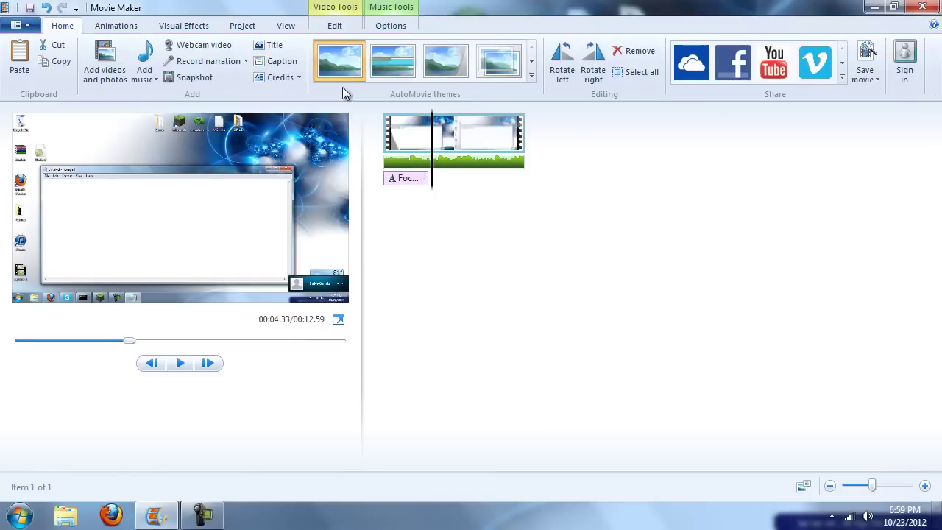
click(271, 63)
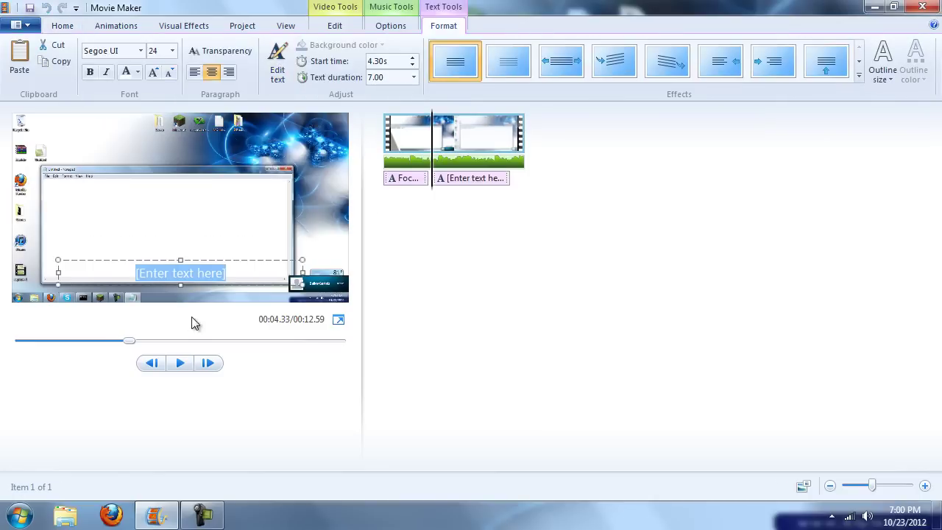
key(Delete)
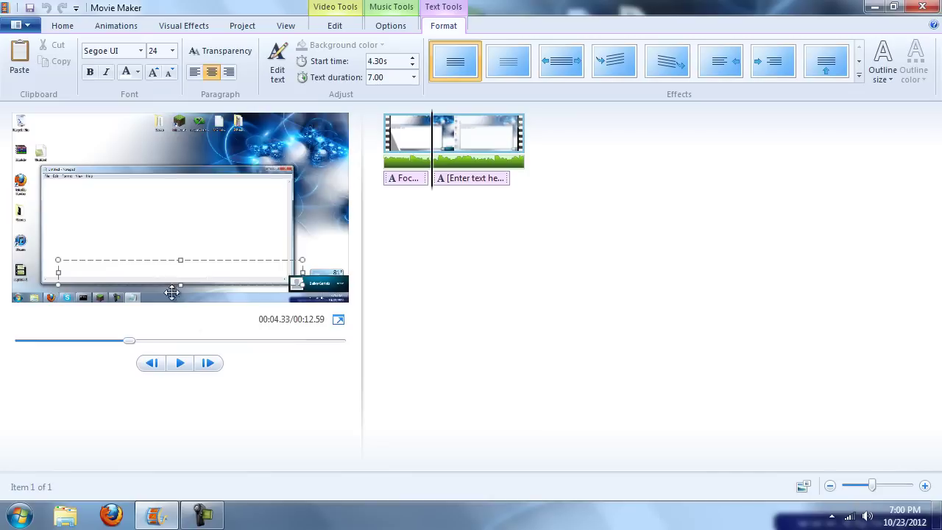
key(ctrl+z)
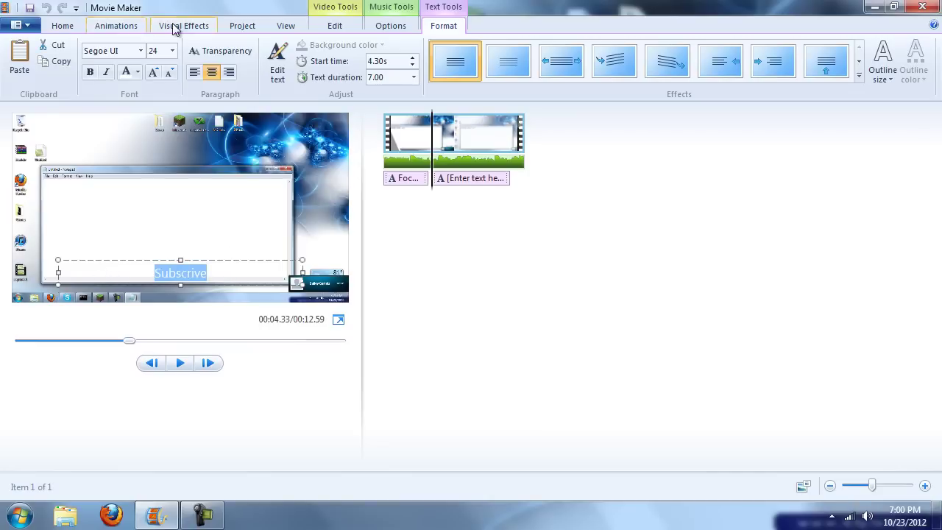
- Set the caption's font colour to Automatic and delete the wrong letter in 'Subscrive'
click(137, 72)
click(158, 92)
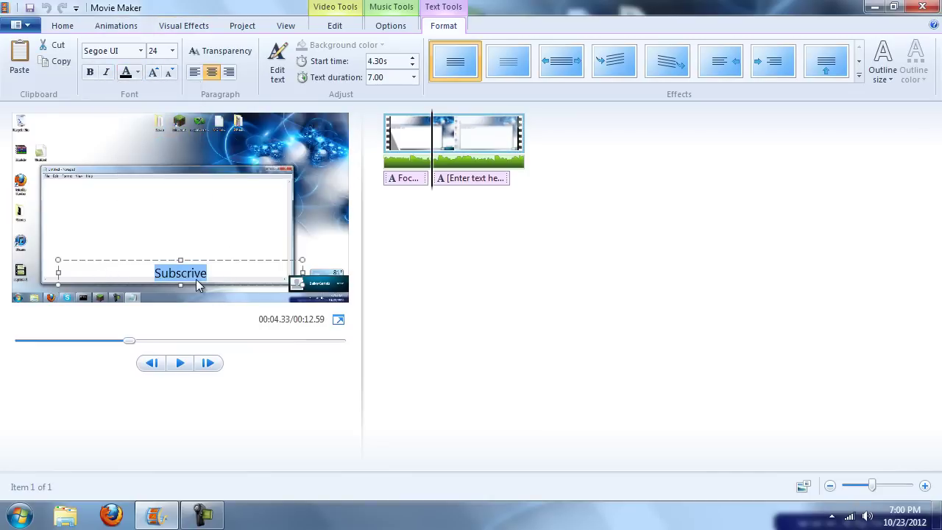
click(197, 273)
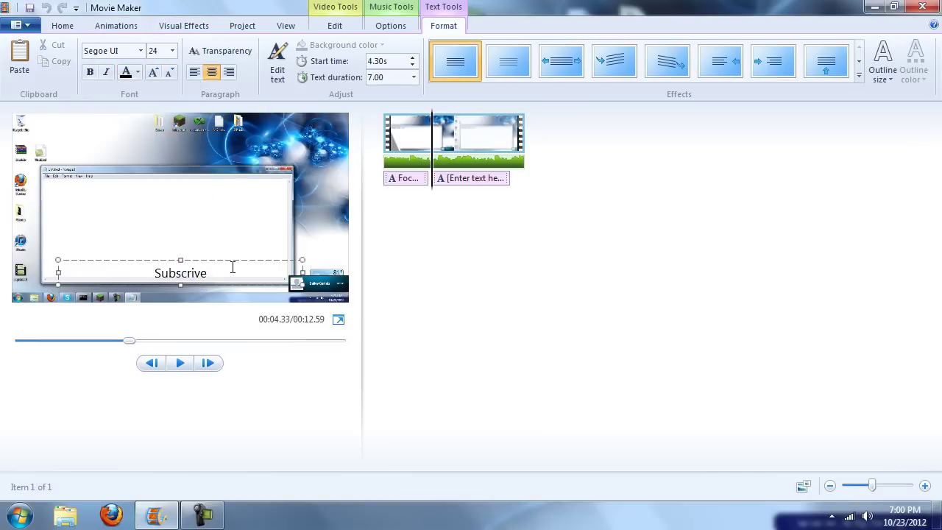
key(BackSpace)
- Complete the spelling as 'Subscribe' and format it as 72-point Impact
text(b)
drag(212, 274, 143, 273)
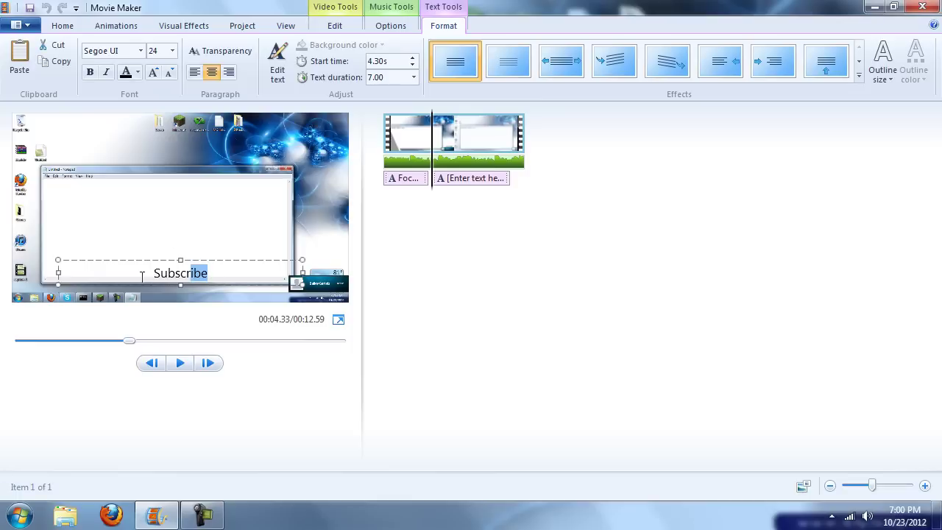
click(172, 51)
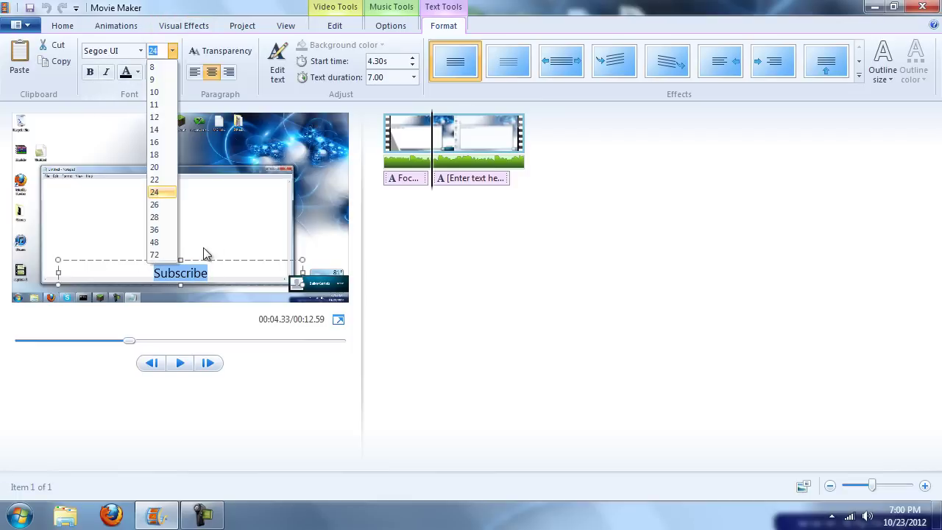
click(155, 255)
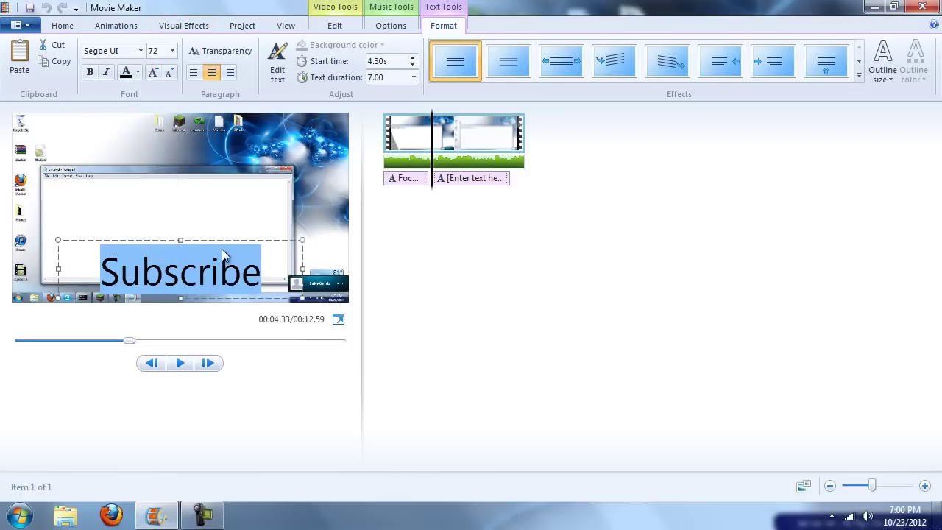
click(142, 49)
click(135, 243)
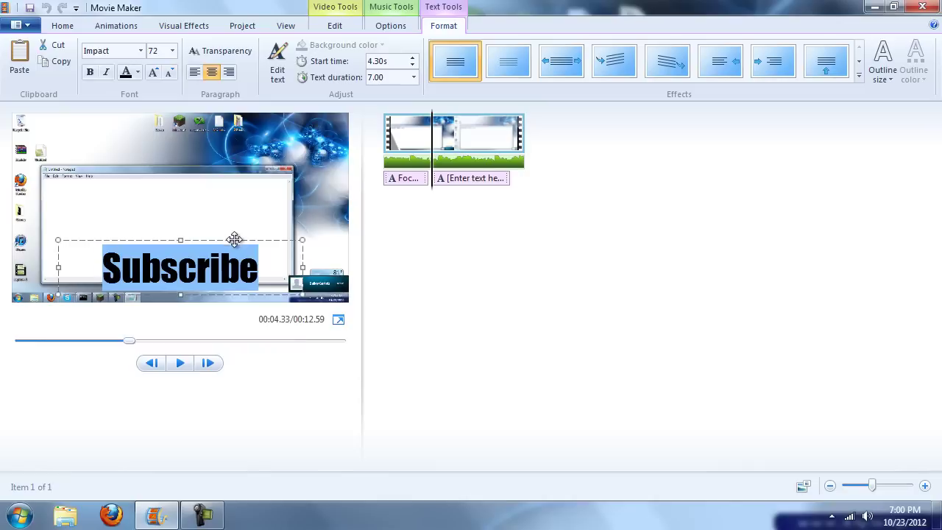
- Move the Subscribe caption to the video's top-left and shrink its box
drag(234, 238, 191, 115)
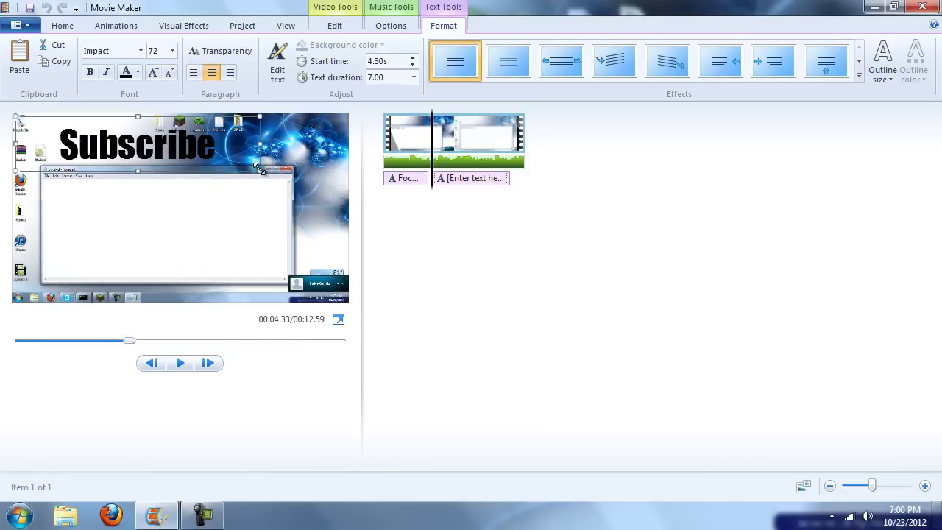
drag(259, 169, 189, 171)
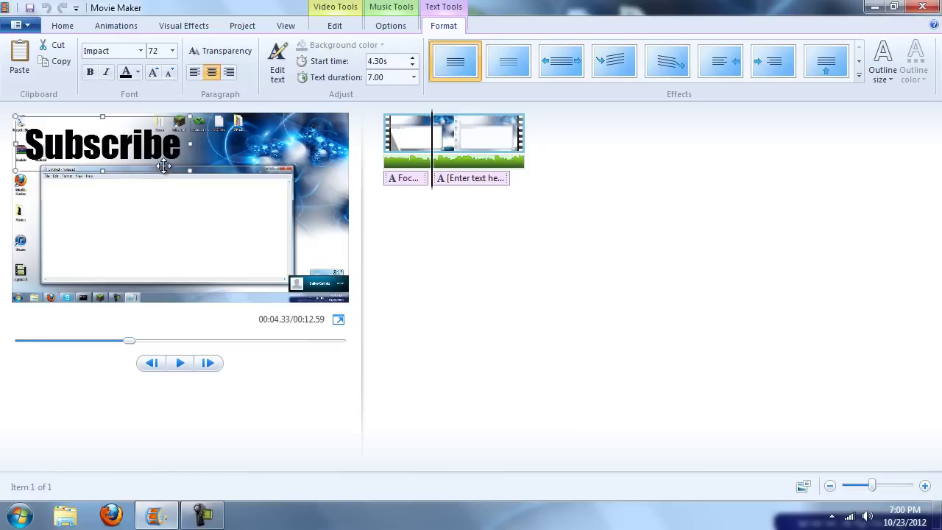
mouse_move(105, 116)
mouse_down()
mouse_move(106, 127)
mouse_move(116, 112)
mouse_up()
- Apply the Cinematic burst right effect to the Subscribe caption and set its start time to 4.01s
click(857, 76)
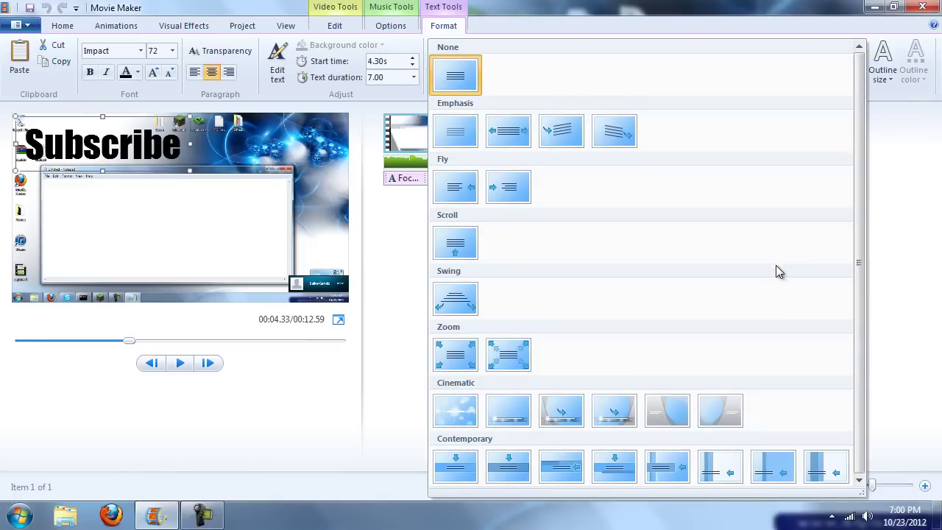
click(616, 415)
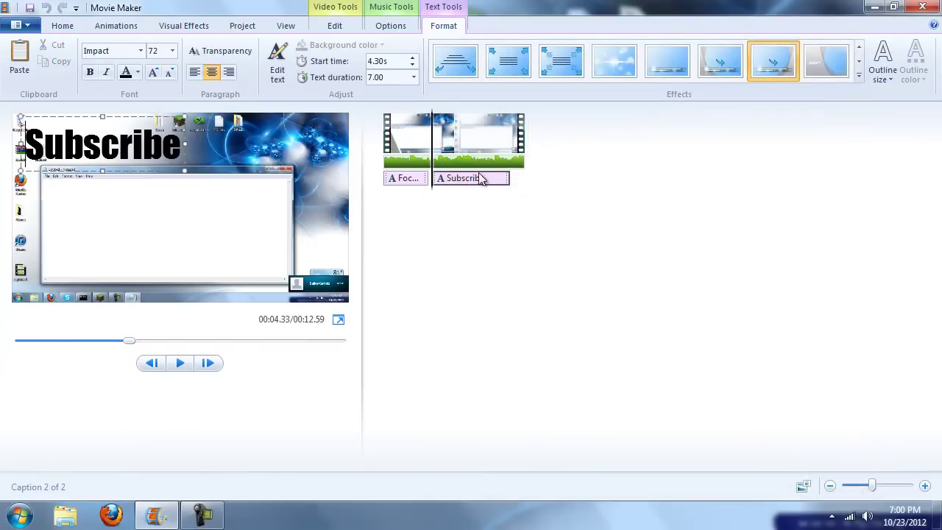
double_click(379, 78)
double_click(379, 62)
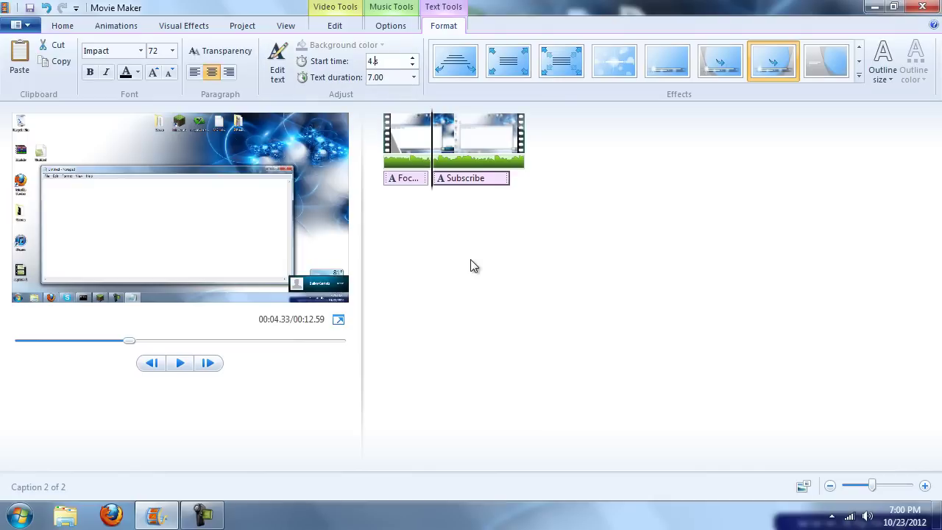
double_click(386, 78)
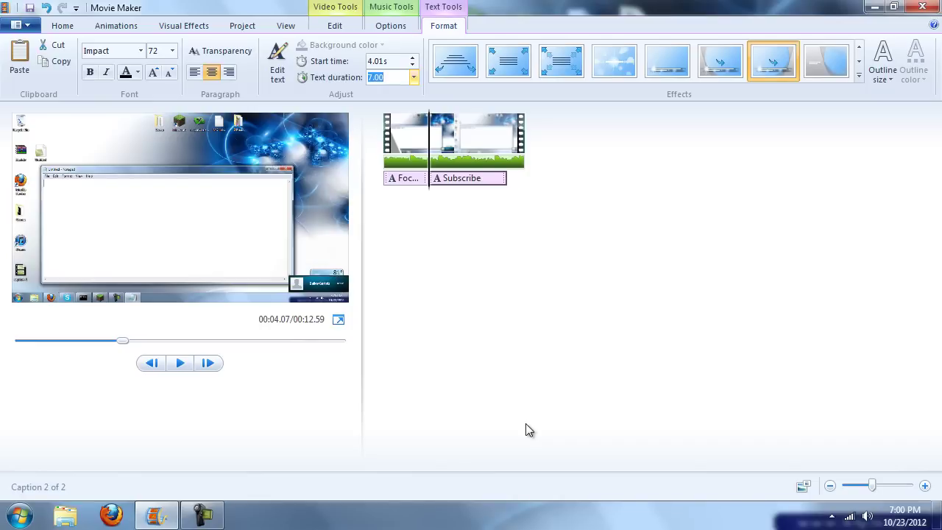
- Set the Subscribe caption's text duration to 4.00 seconds
text(8.00)
key(Return)
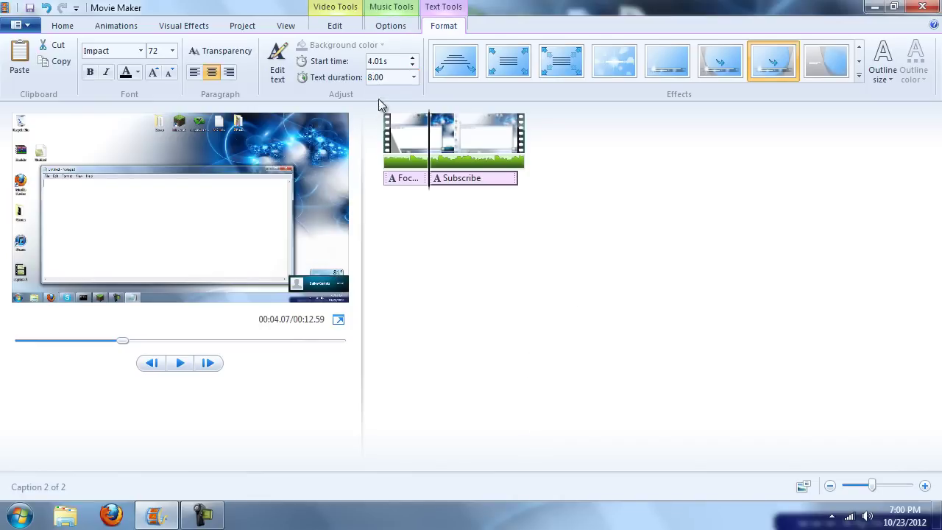
click(393, 78)
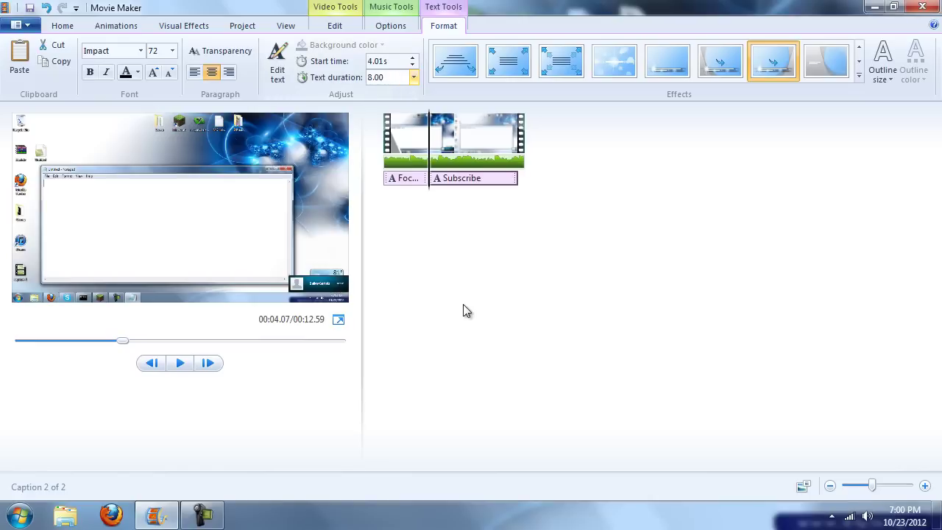
key(BackSpace)
key(BackSpace)
key(BackSpace)
key(BackSpace)
text(4)
key(Return)
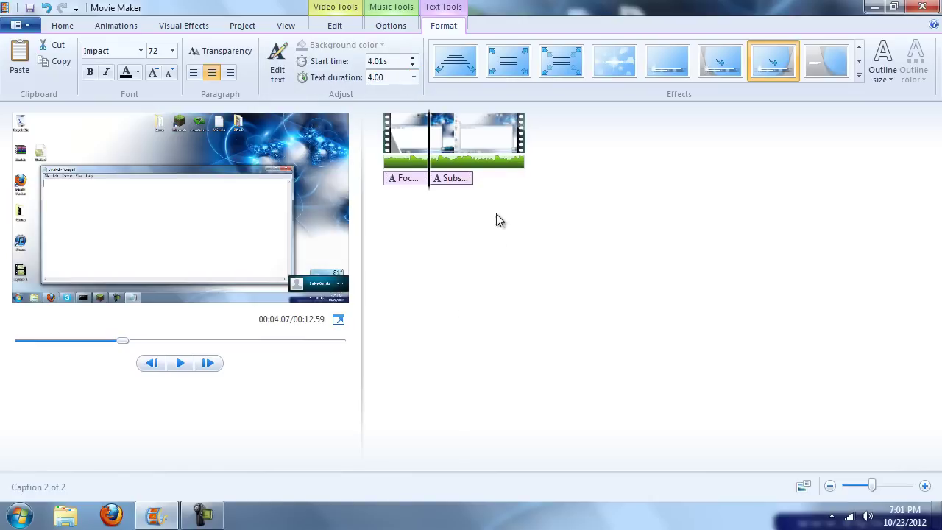
- Insert a new caption at about 8.10s and delete its placeholder text
click(438, 132)
click(467, 135)
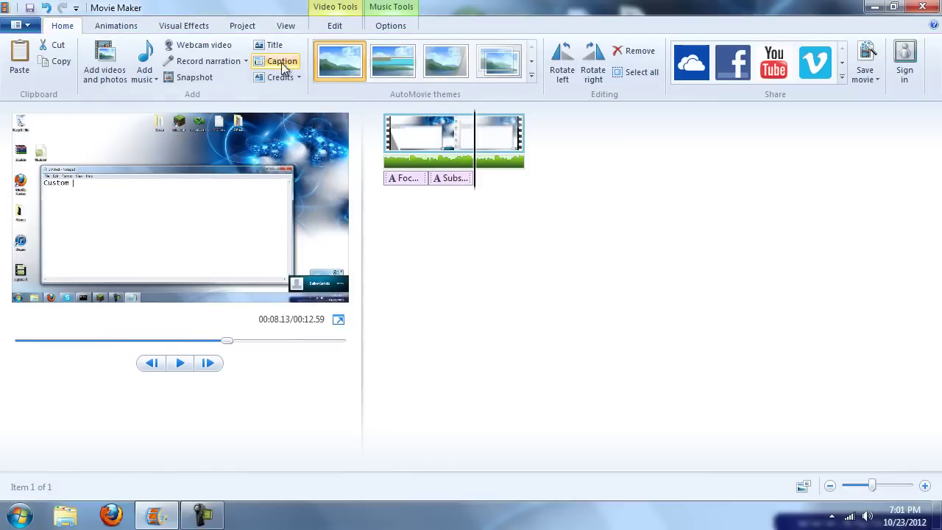
click(280, 63)
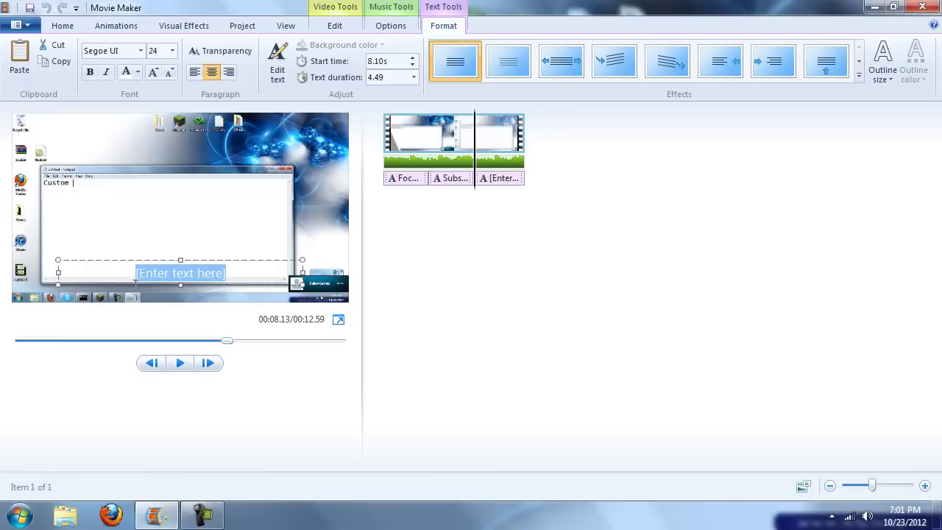
key(Delete)
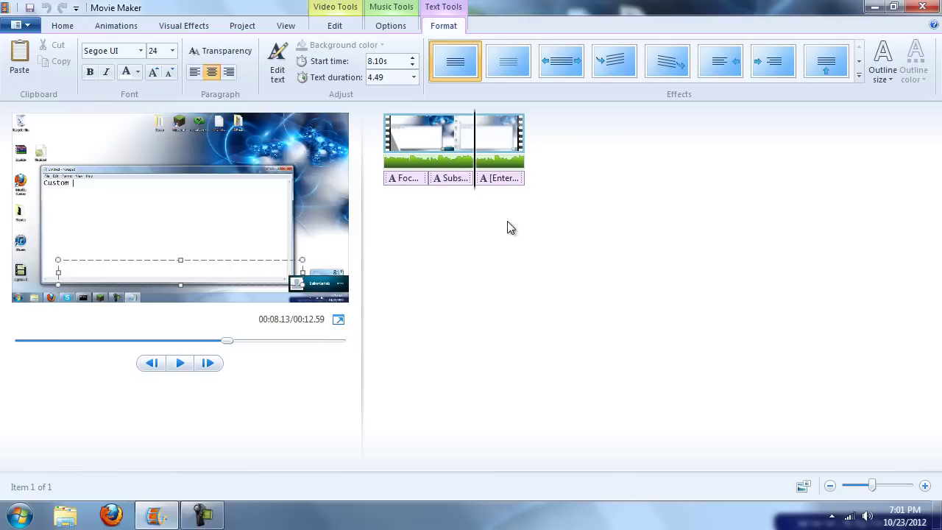
- Set the Mp3.wav music track's end point to 10.00 seconds
click(499, 163)
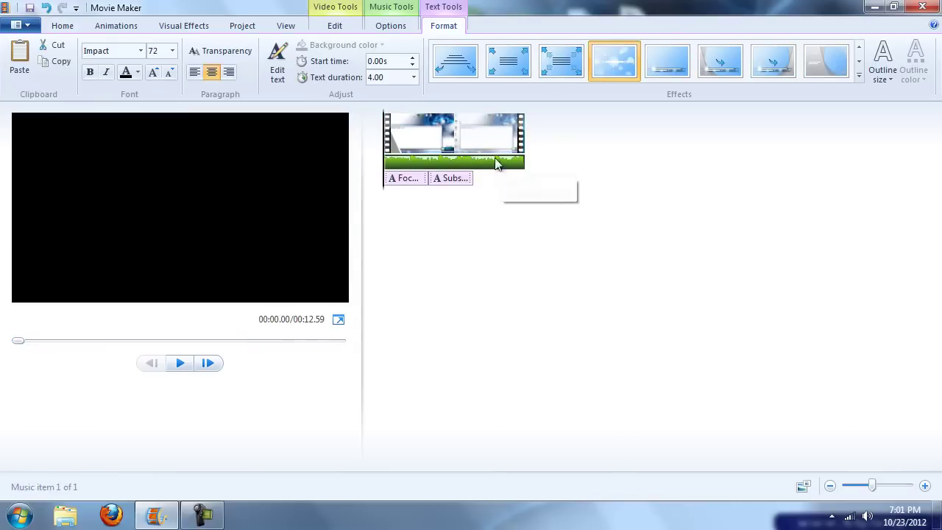
click(392, 27)
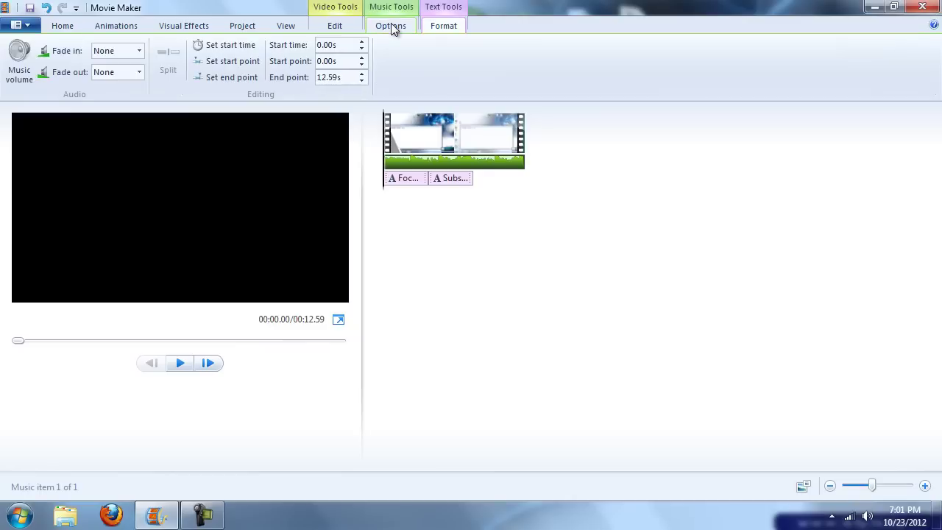
click(331, 77)
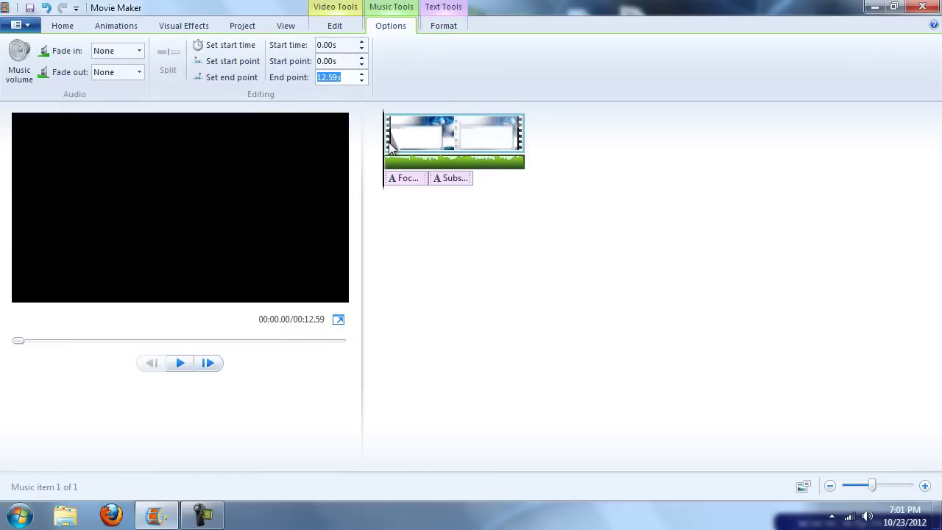
text(1.00)
key(Return)
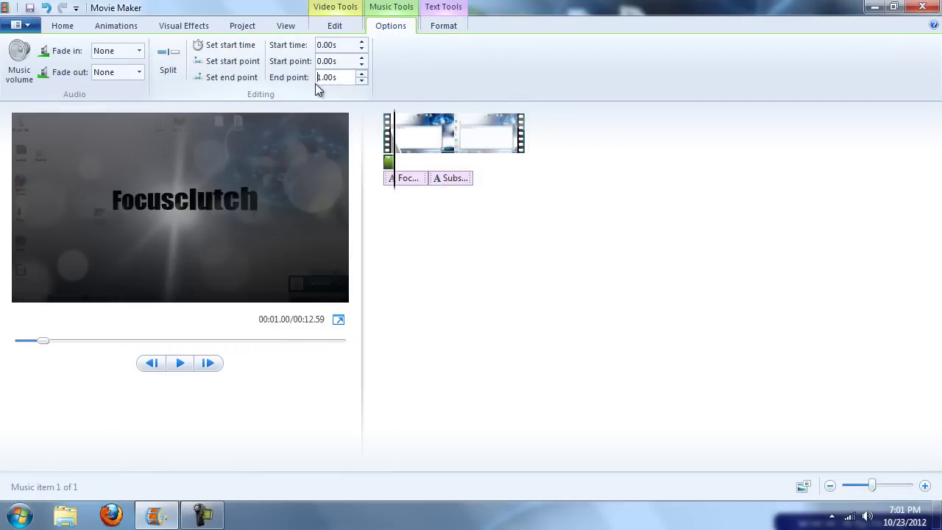
text(10.00)
key(Return)
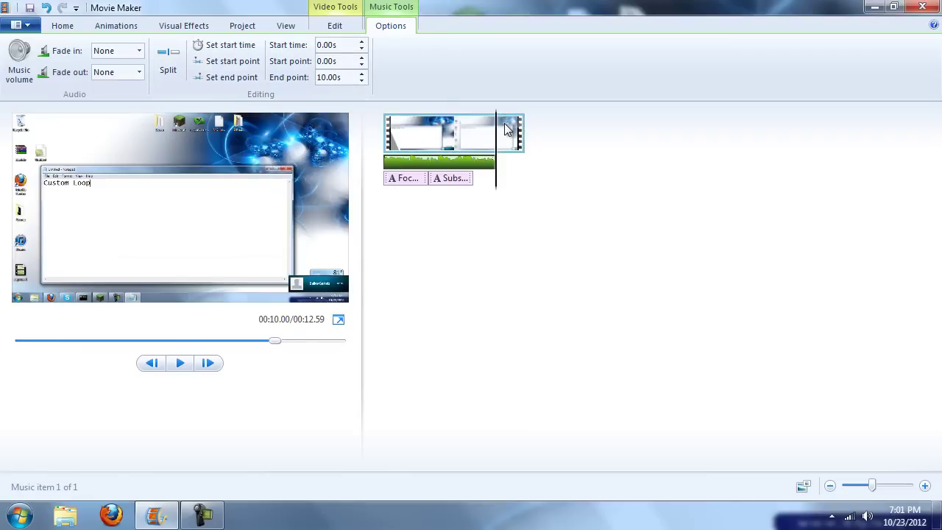
- Trim the capture-2 clip so its end point is 10.00 seconds and save the trim
click(454, 178)
click(349, 26)
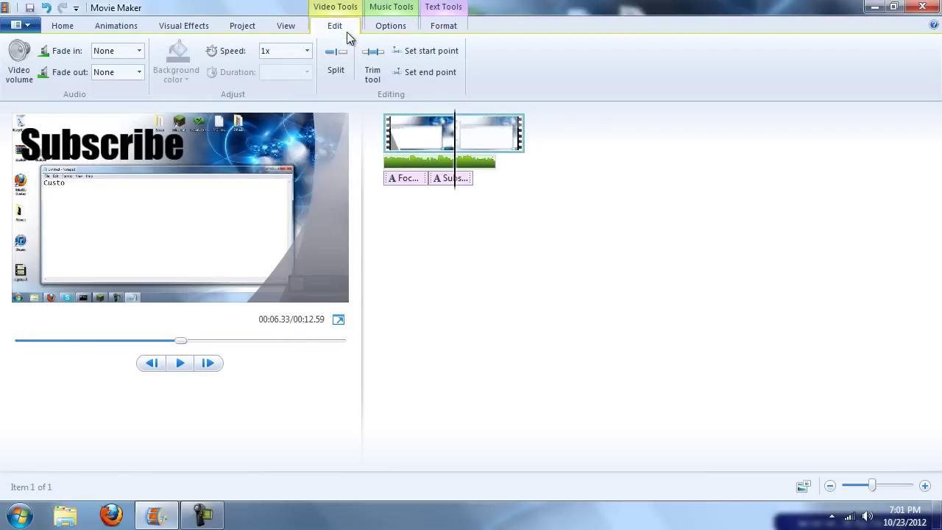
click(328, 61)
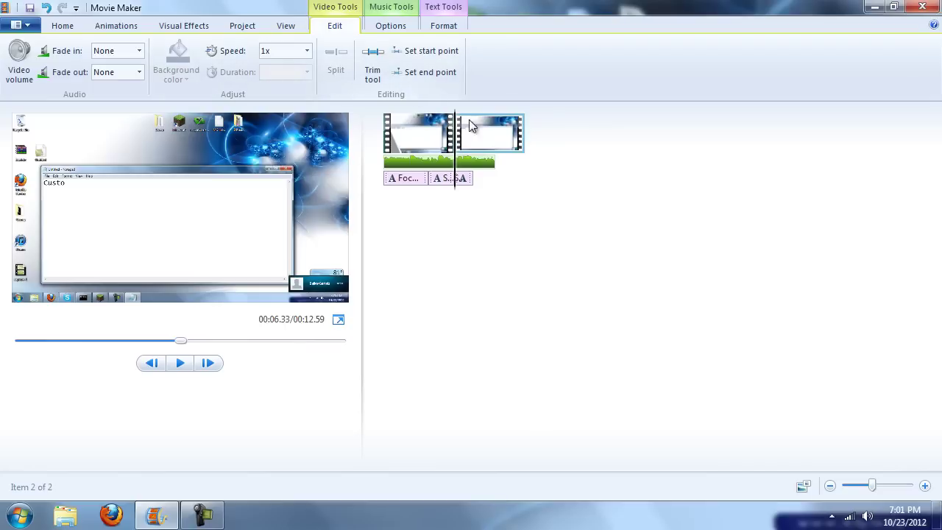
click(46, 7)
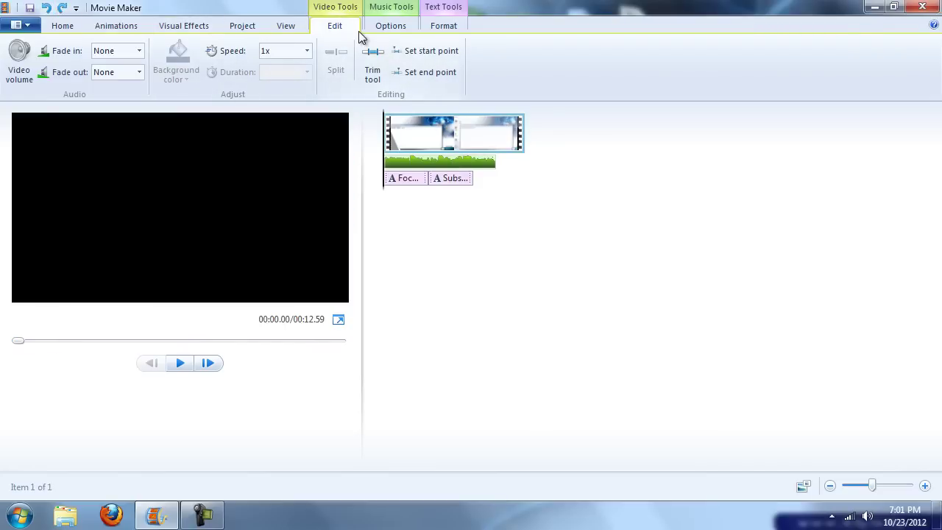
click(372, 64)
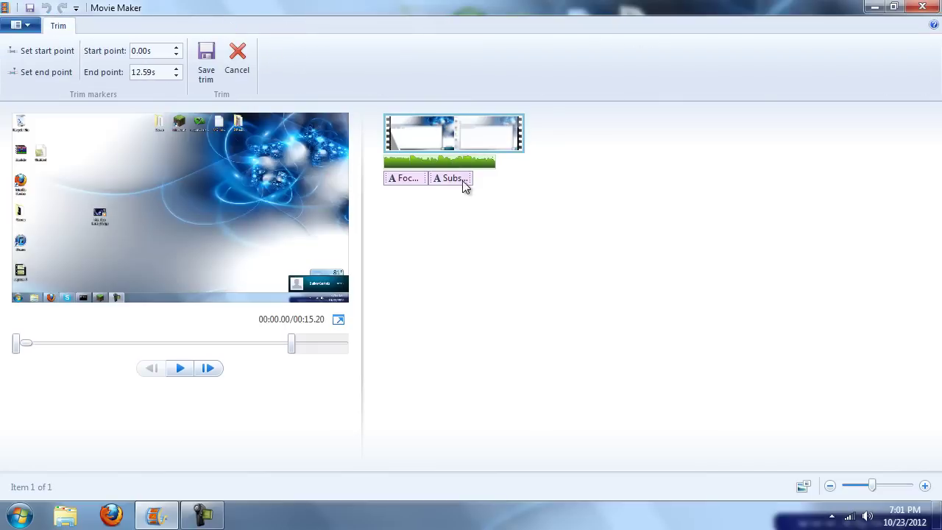
click(167, 69)
text(10.00)
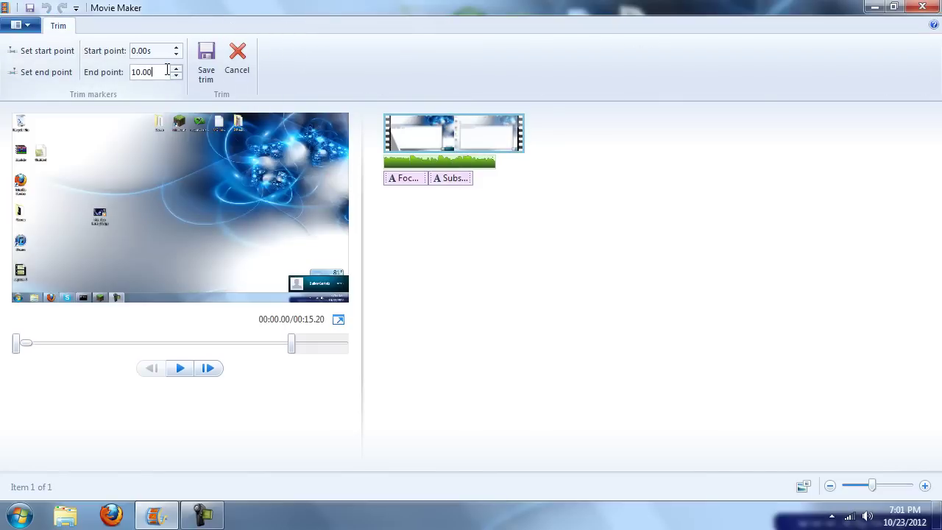
key(Return)
click(206, 56)
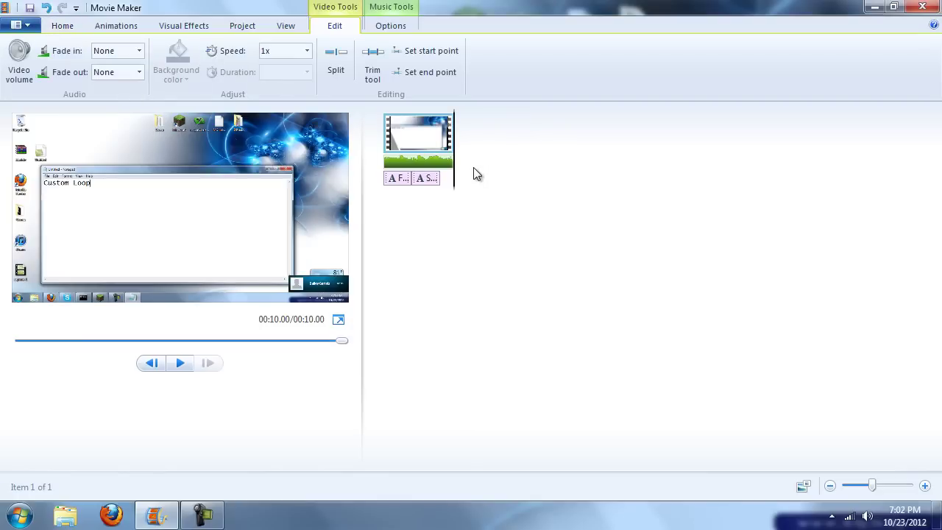
- Set the first caption's text duration to 2.50 seconds
click(435, 179)
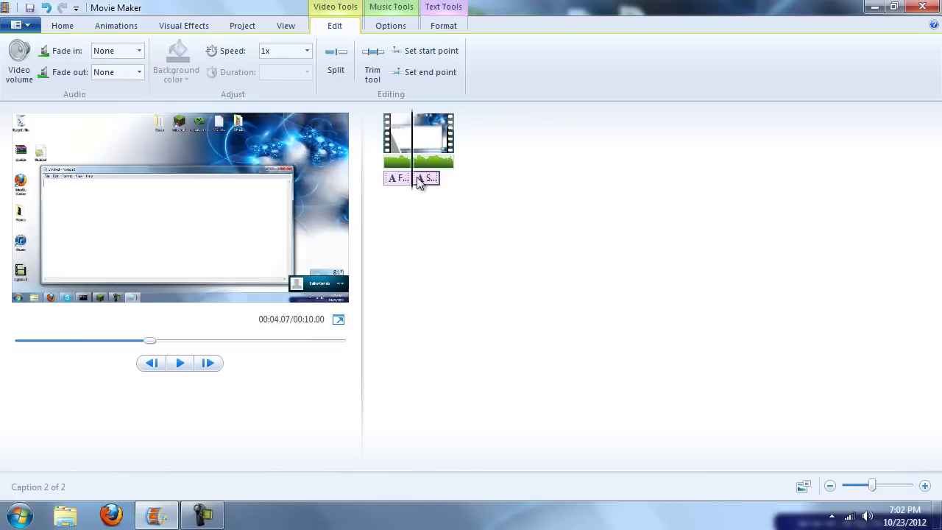
click(398, 178)
click(441, 26)
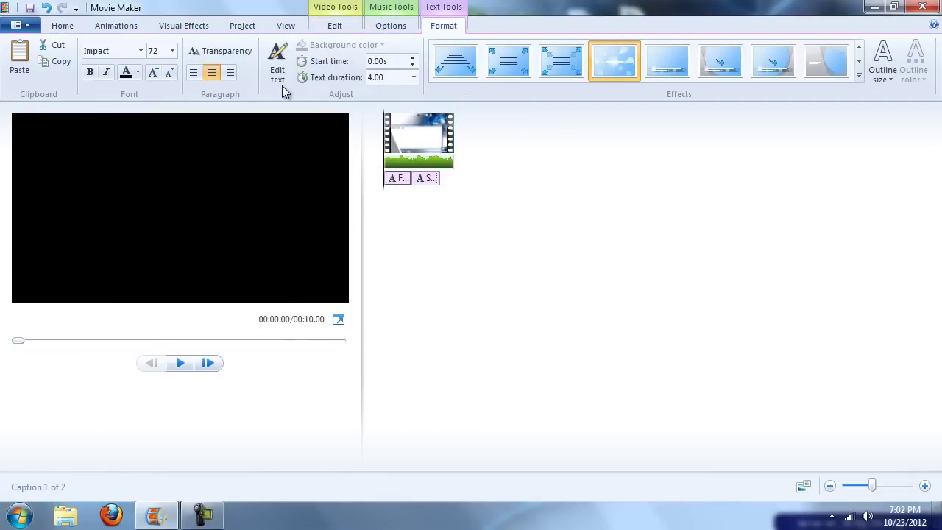
click(369, 78)
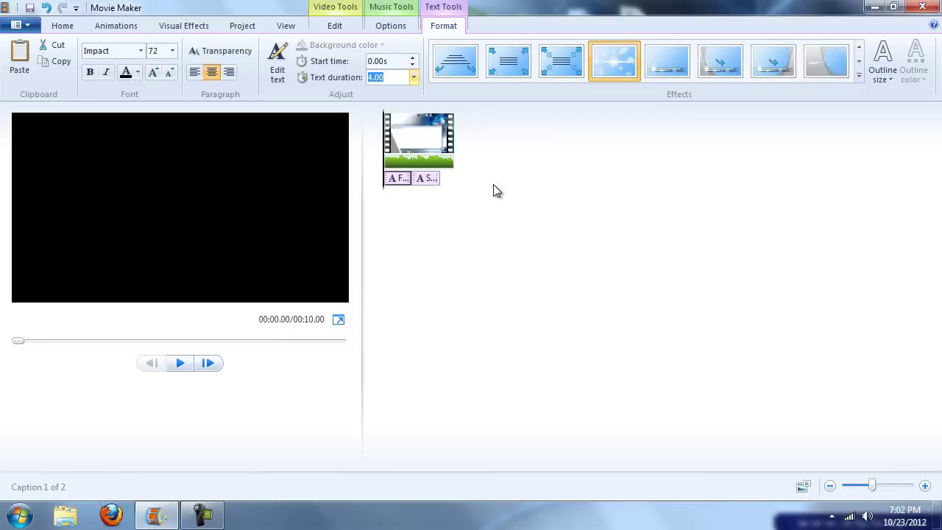
text(2.4)
key(BackSpace)
text(50)
key(Return)
- Give the Subscribe caption a 2.50-second duration and move it to start at 2.50s
click(426, 178)
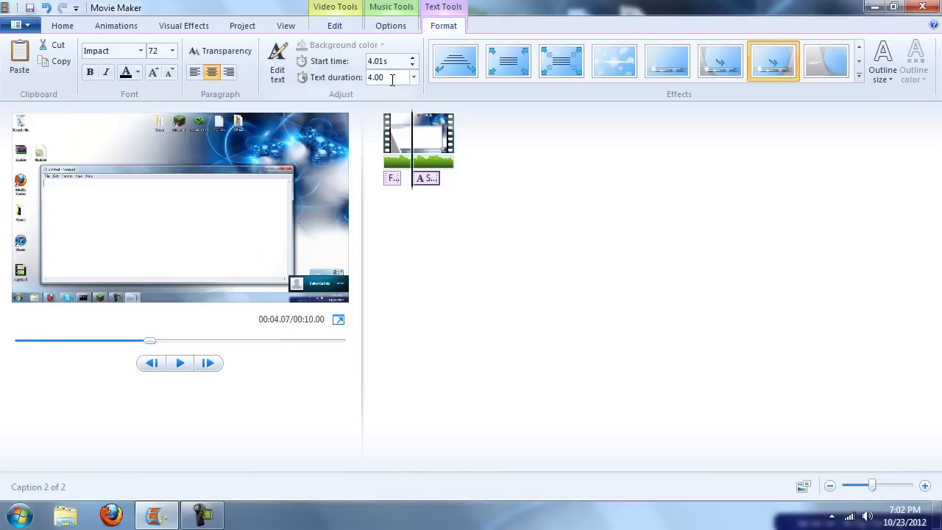
click(392, 77)
key(BackSpace)
text(5.2)
key(BackSpace)
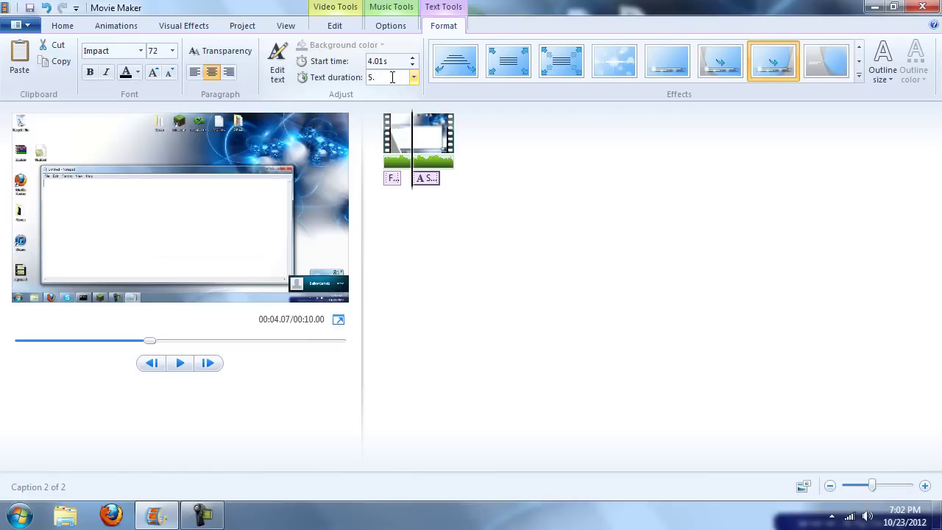
key(BackSpace)
key(BackSpace)
text(2.5)
key(Return)
mouse_move(420, 182)
mouse_down()
mouse_move(405, 183)
mouse_move(424, 172)
mouse_up()
click(437, 165)
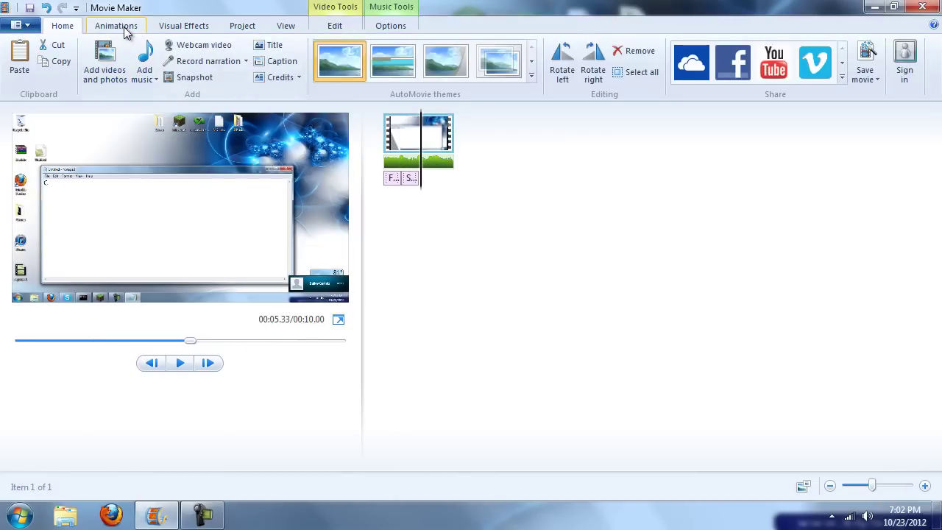
- Insert a caption at 5.30s, clear its placeholder, and paste 'Like/Comment' into it
click(291, 62)
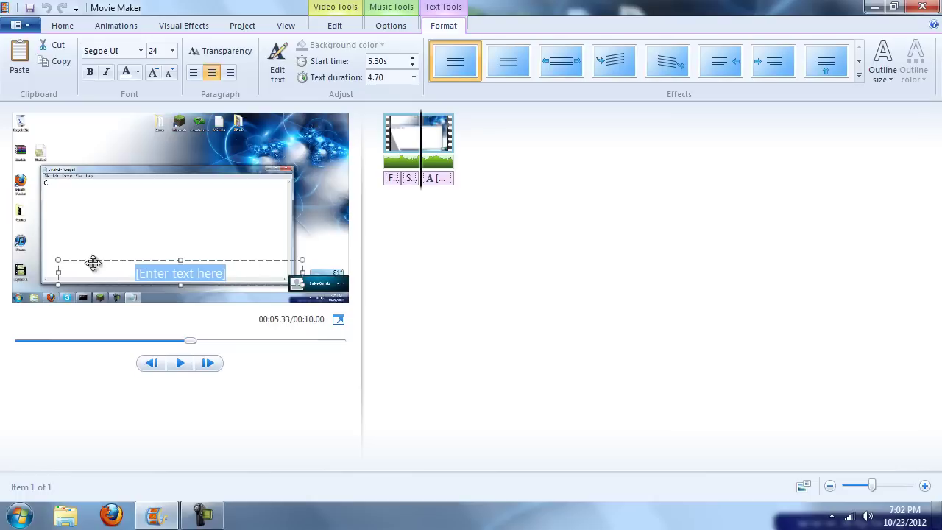
key(Delete)
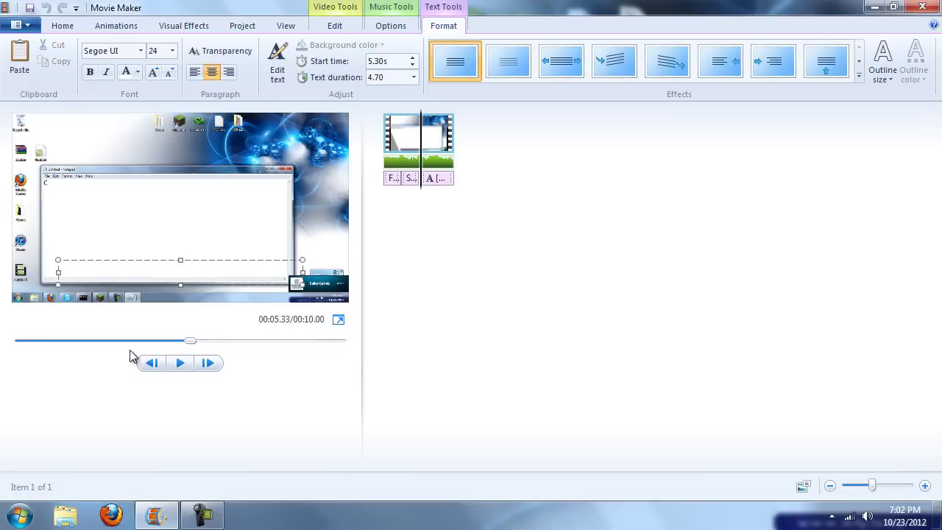
text(Like/Comment)
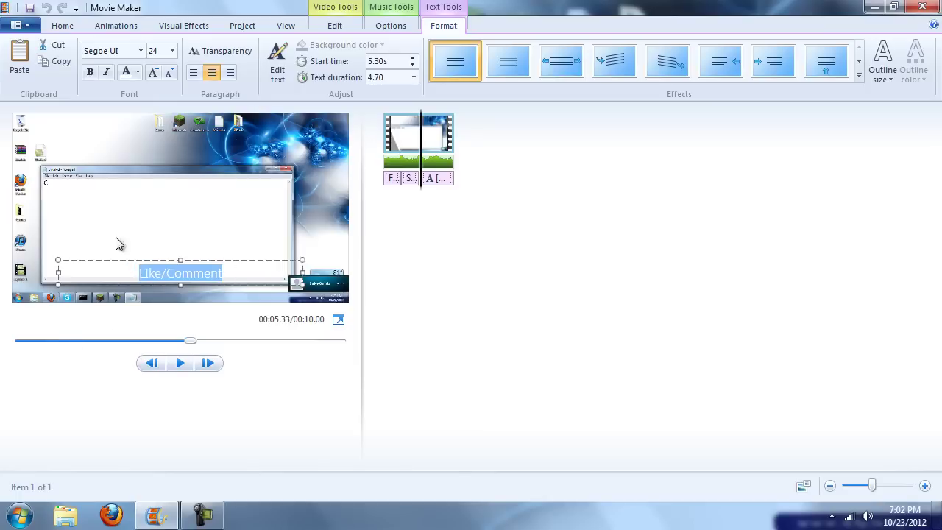
- Set the Like/Comment caption's font to Impact
click(137, 72)
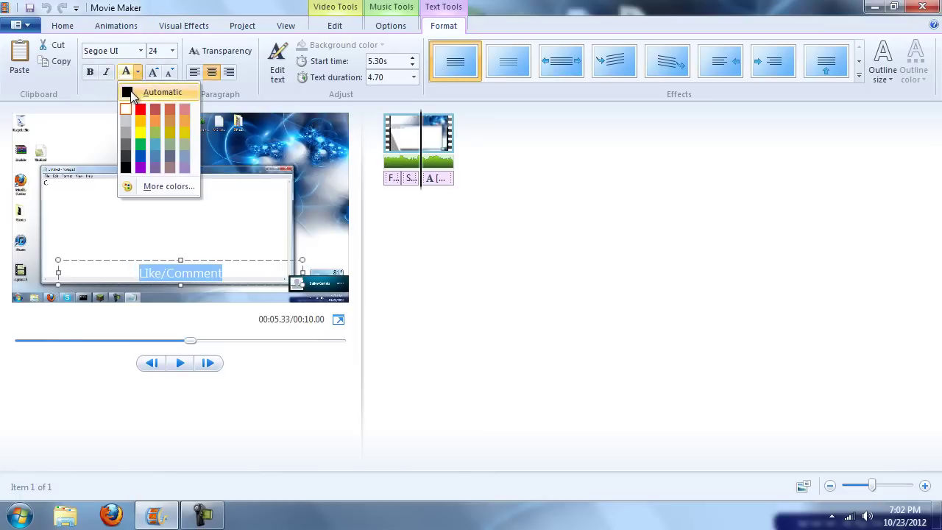
click(110, 50)
click(140, 50)
click(118, 229)
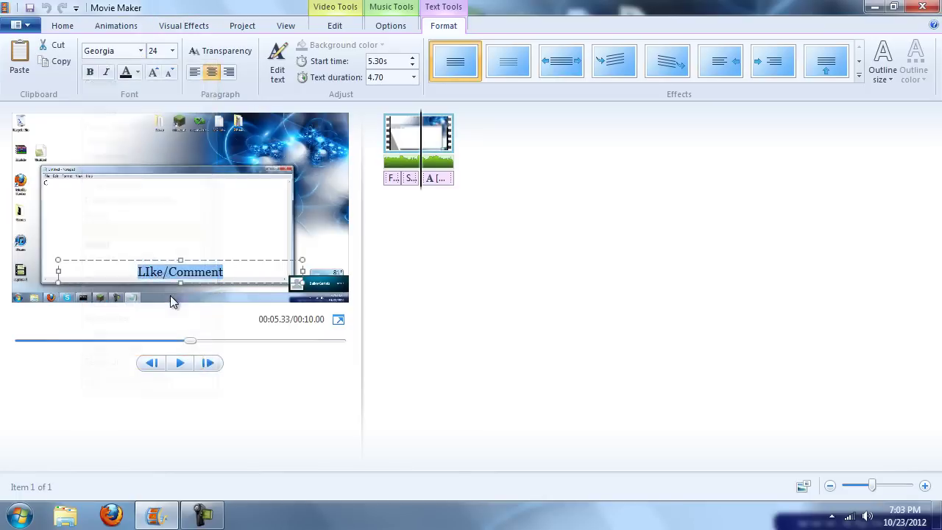
click(140, 50)
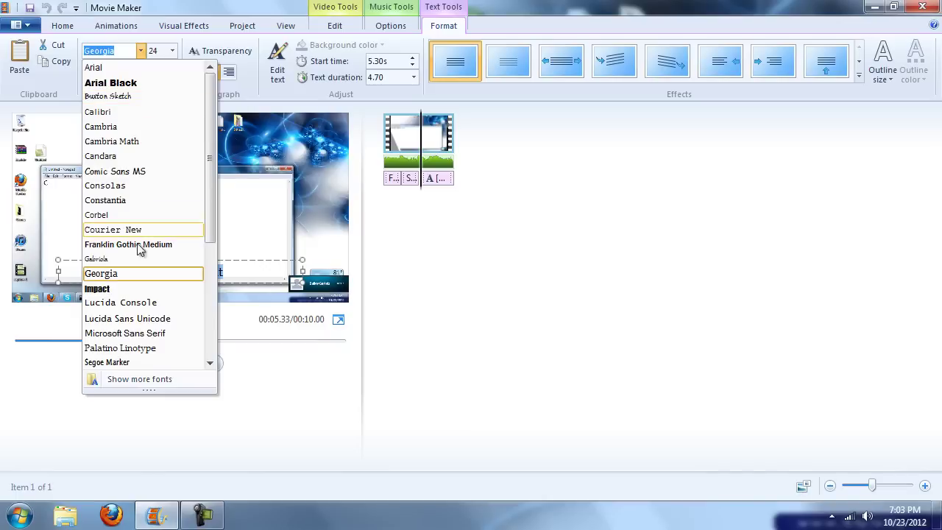
click(128, 291)
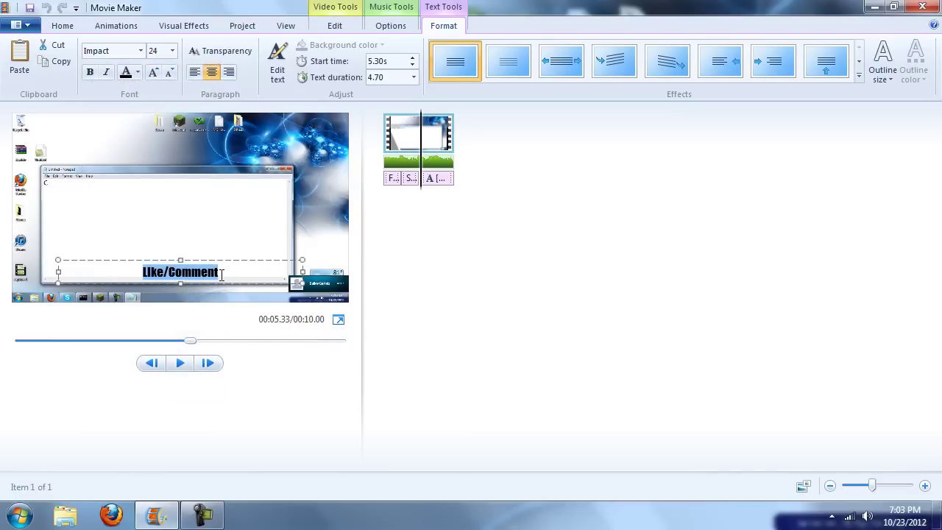
- Set the caption text size to 48 and position its box at the lower right
click(172, 50)
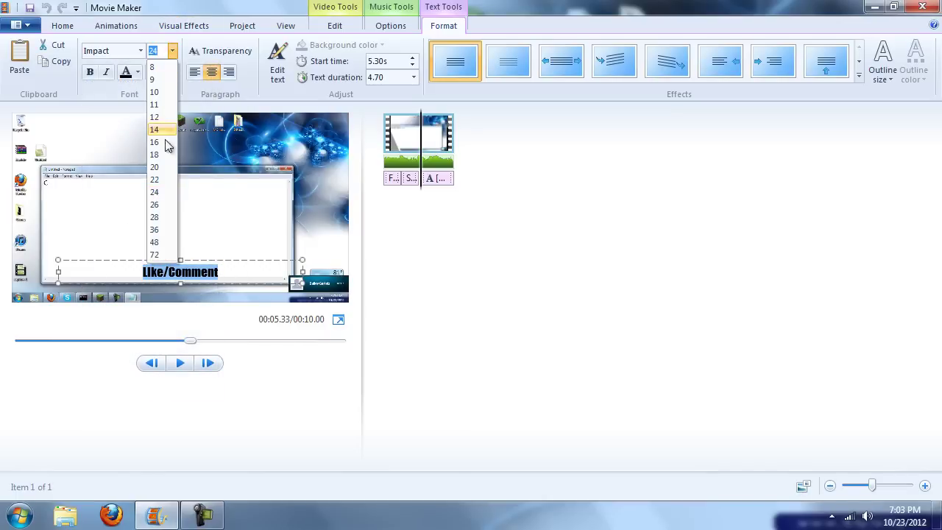
click(152, 255)
drag(231, 246, 283, 245)
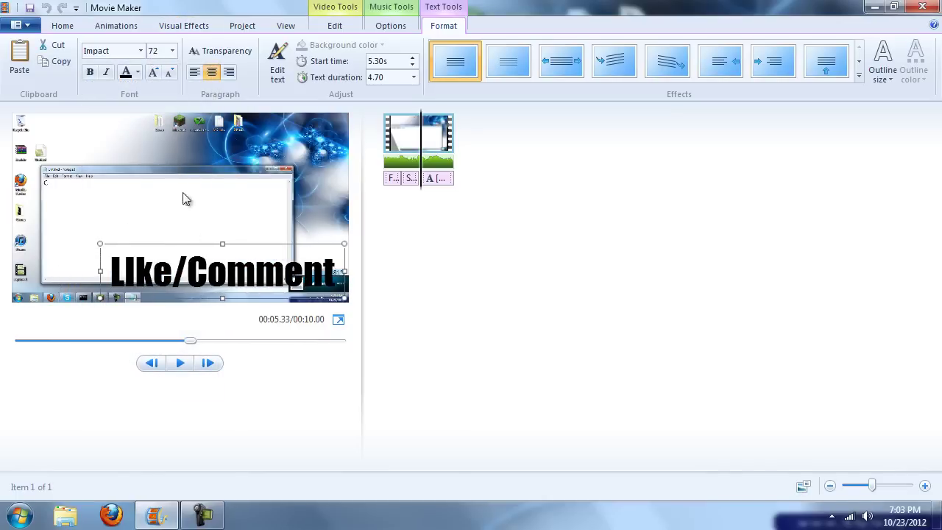
click(172, 50)
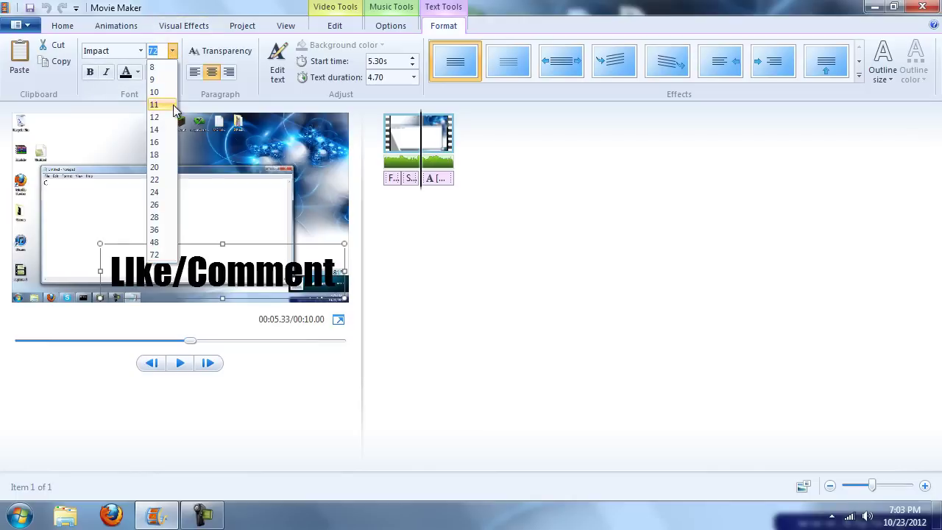
click(157, 243)
click(184, 244)
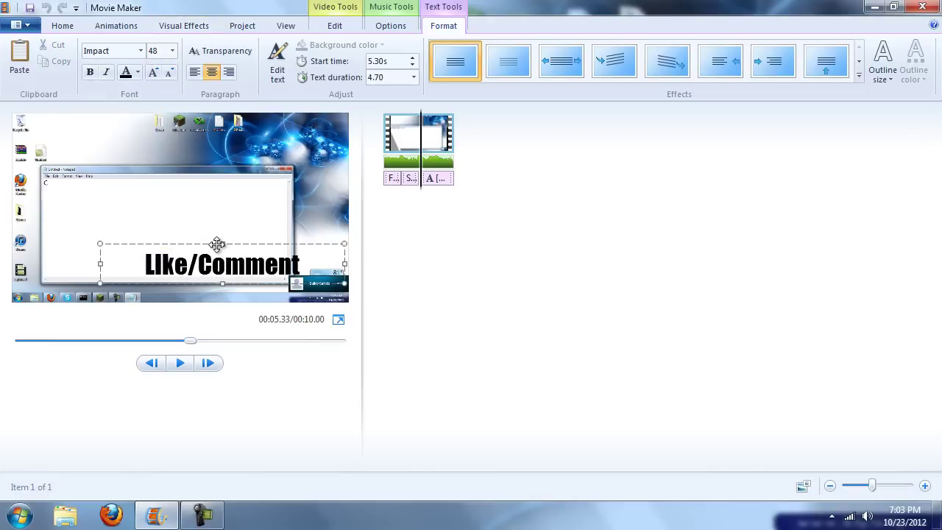
drag(217, 244, 218, 258)
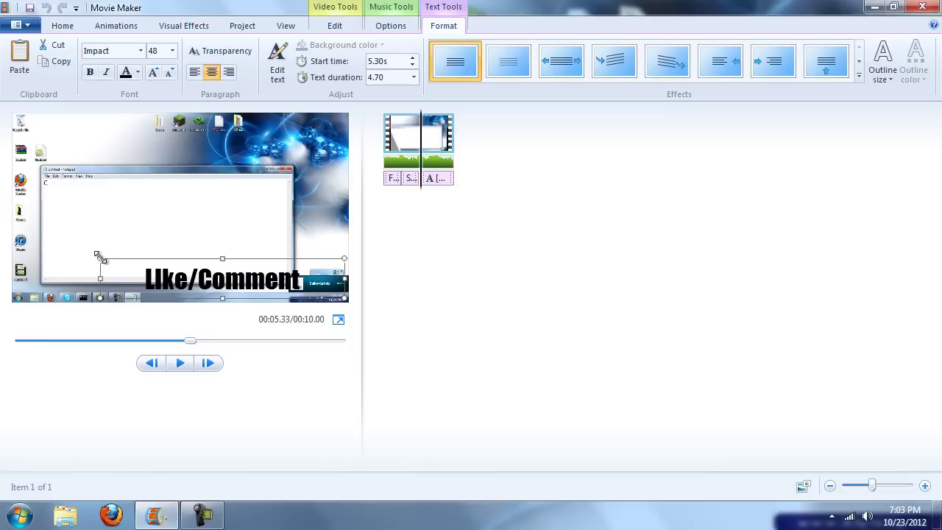
drag(101, 258, 178, 261)
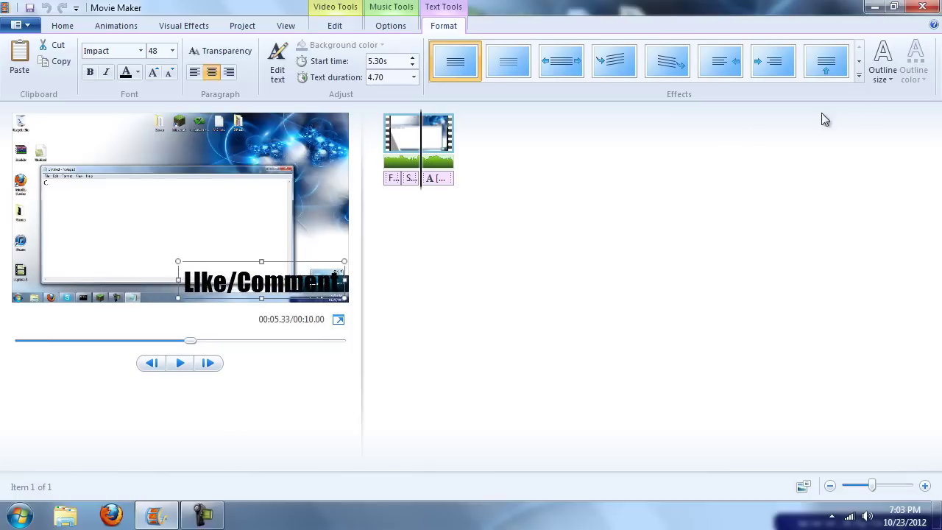
- Apply the Cinematic burst effect to the Like/Comment caption
click(860, 76)
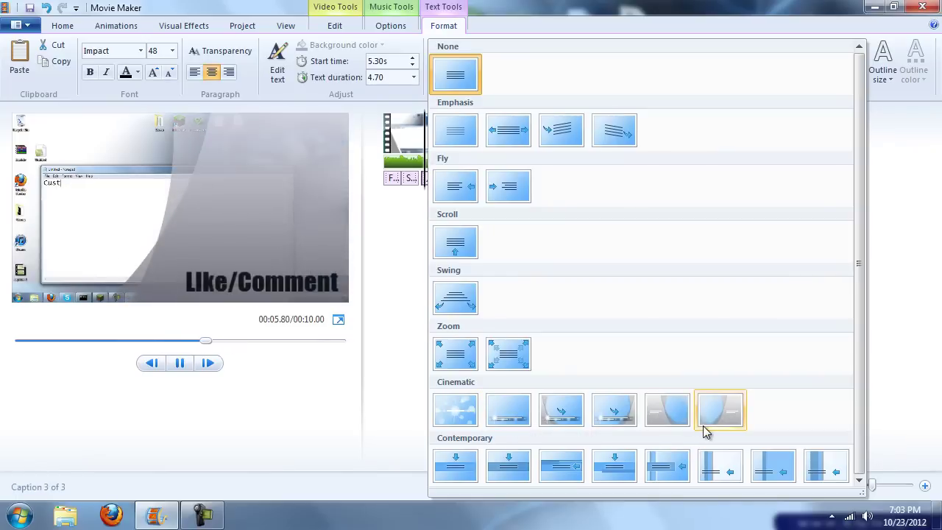
click(454, 414)
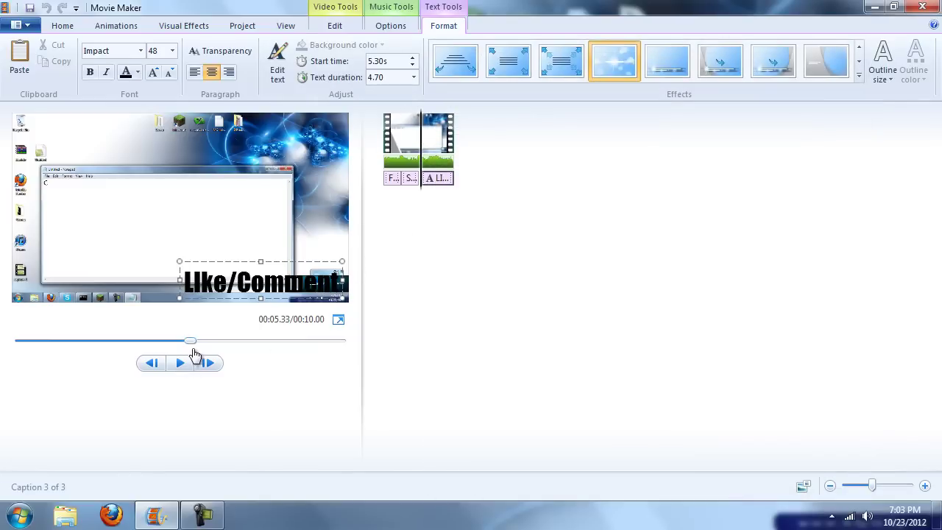
drag(187, 341, 6, 341)
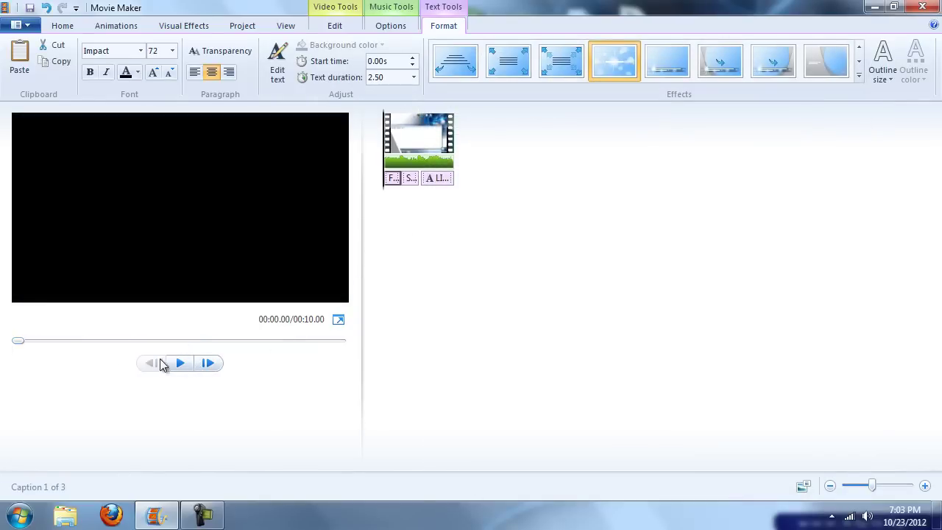
click(177, 363)
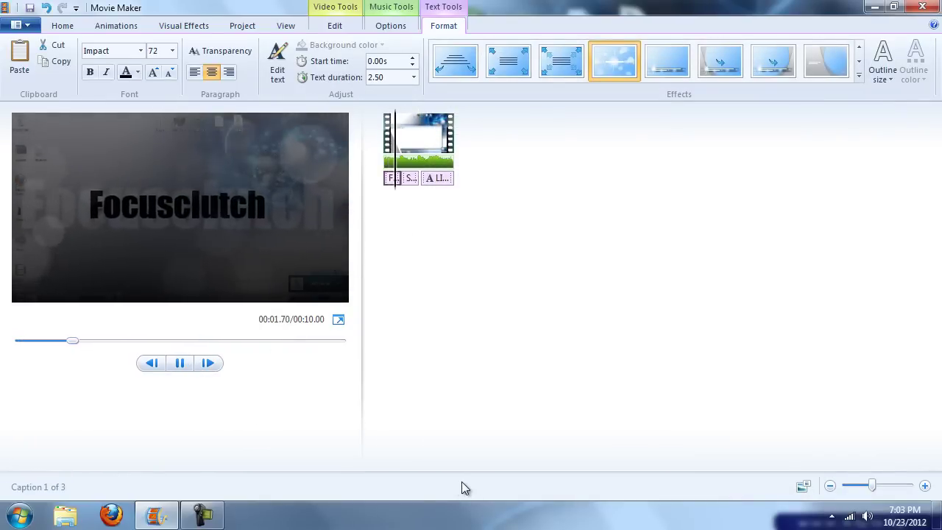